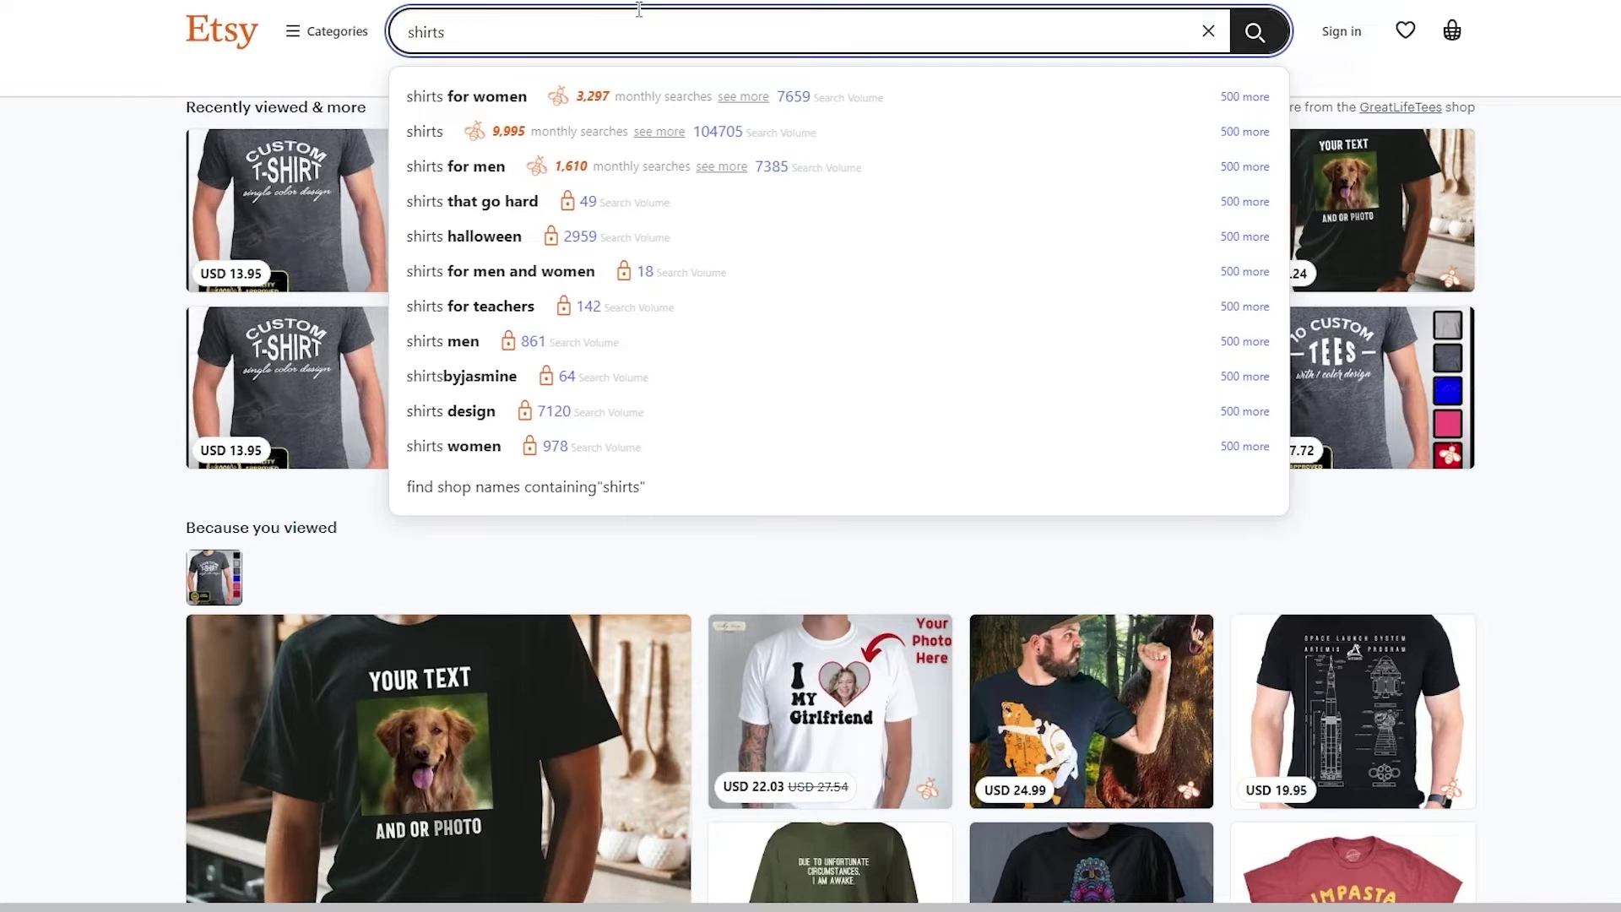
- Replace the query in the Etsy search box with "christmas shirts" to bring up related keyword suggestions
{"action": "left_click_drag", "start_coordinate": [579, 33], "coordinate": [289, 58]}
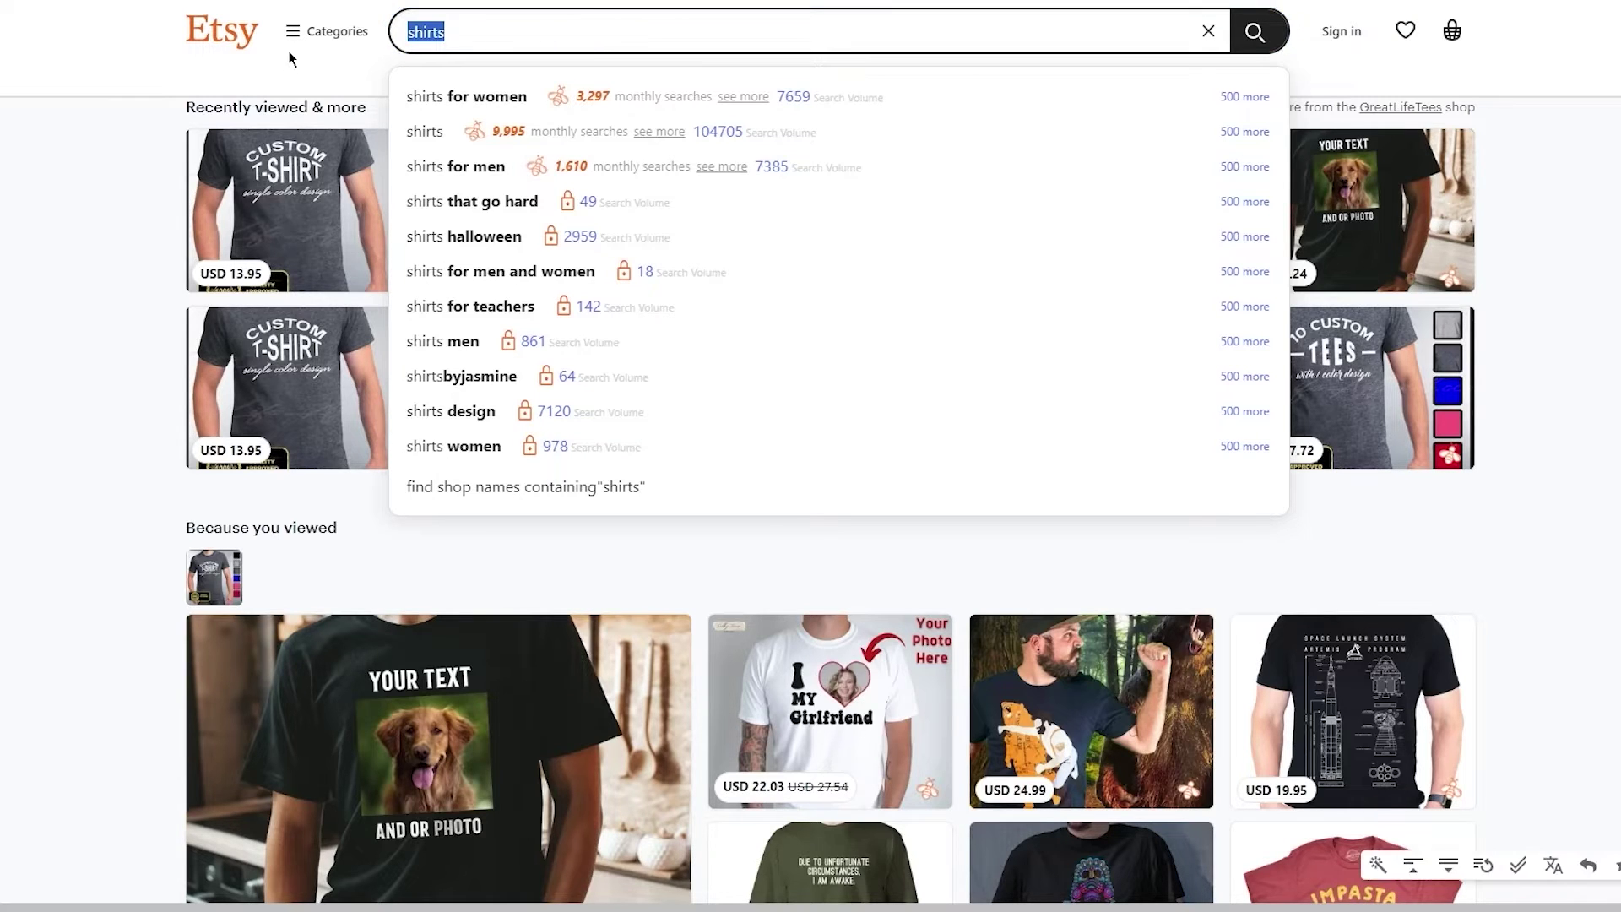
{"action": "type", "text": "christ"}
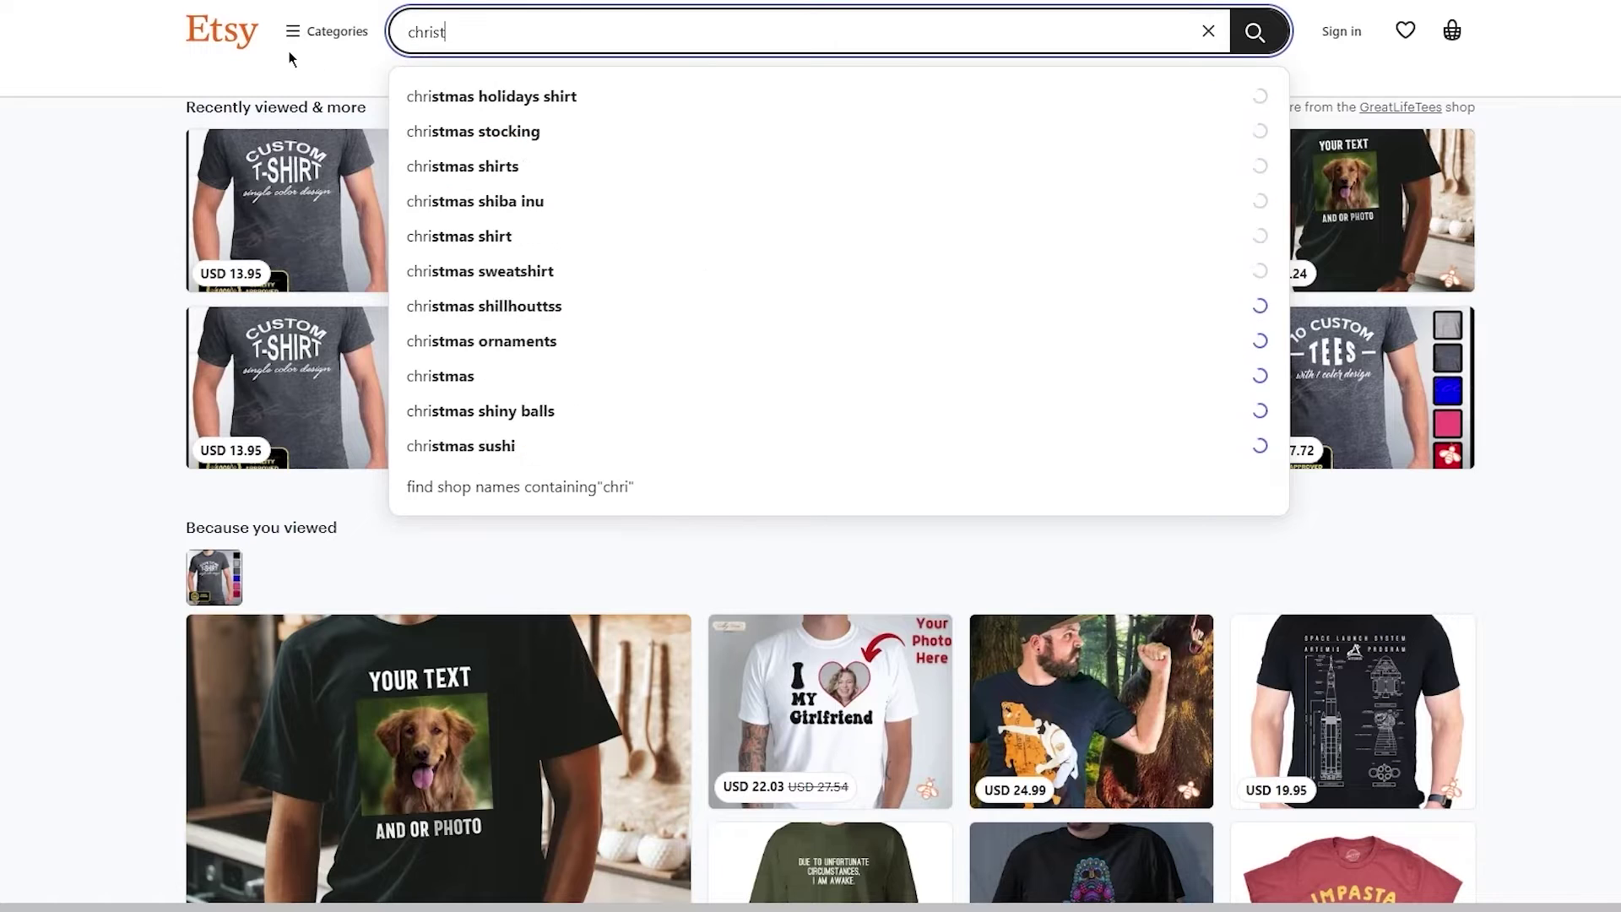
{"action": "type", "text": "mas shirts"}
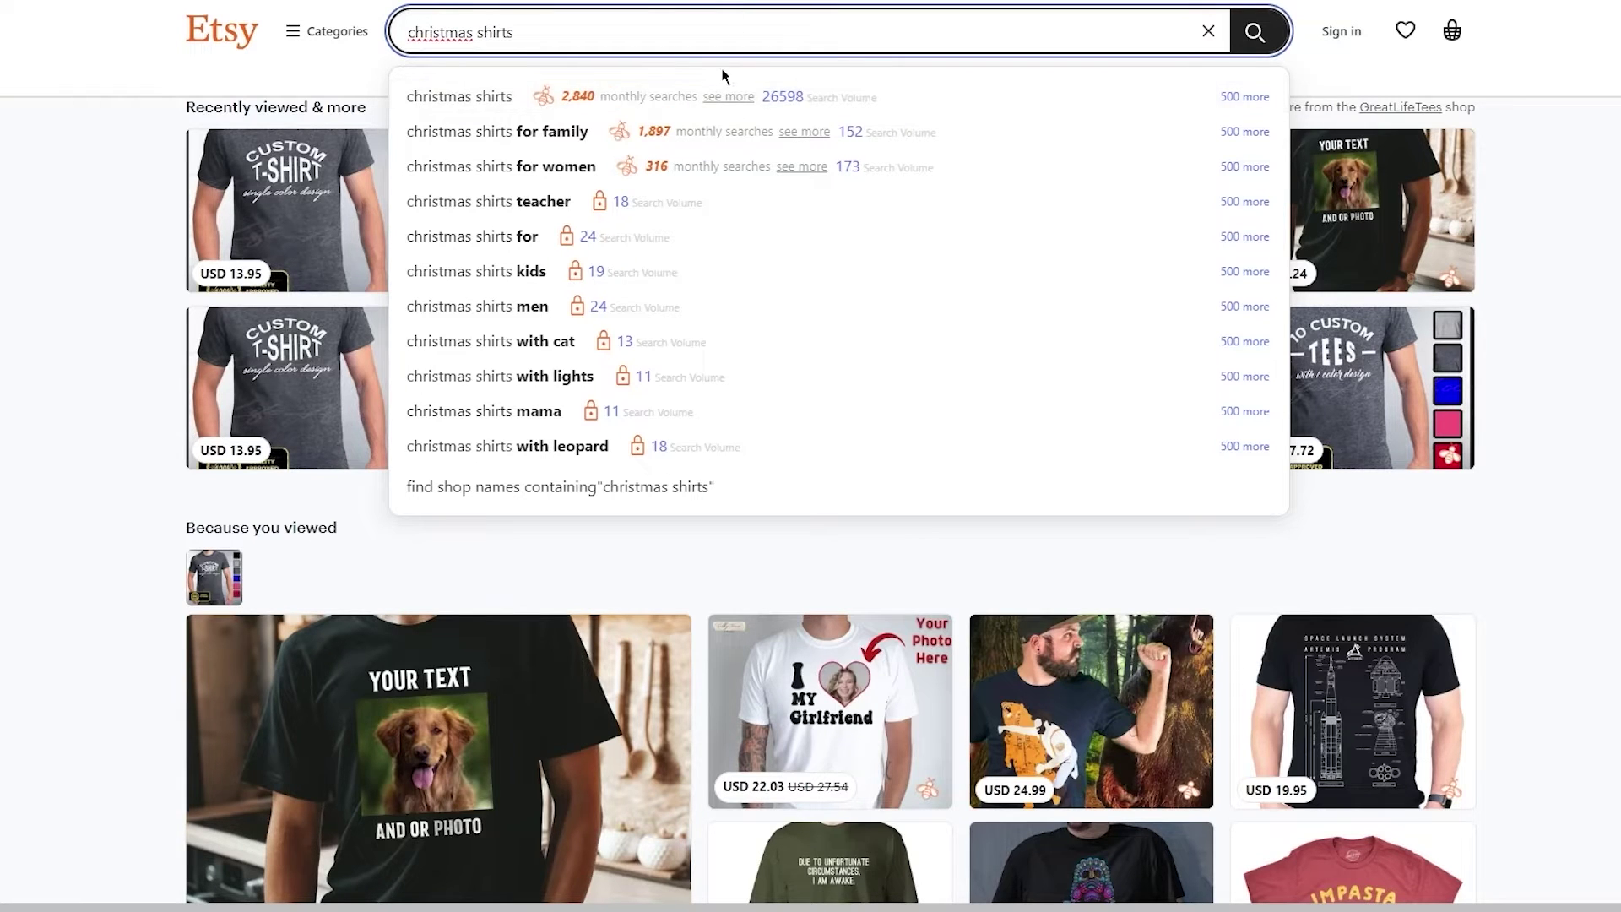
- Open the full list of 500 keyword suggestions for "christmas shirts" and look through their search volume and competition
{"action": "left_click", "coordinate": [1244, 103]}
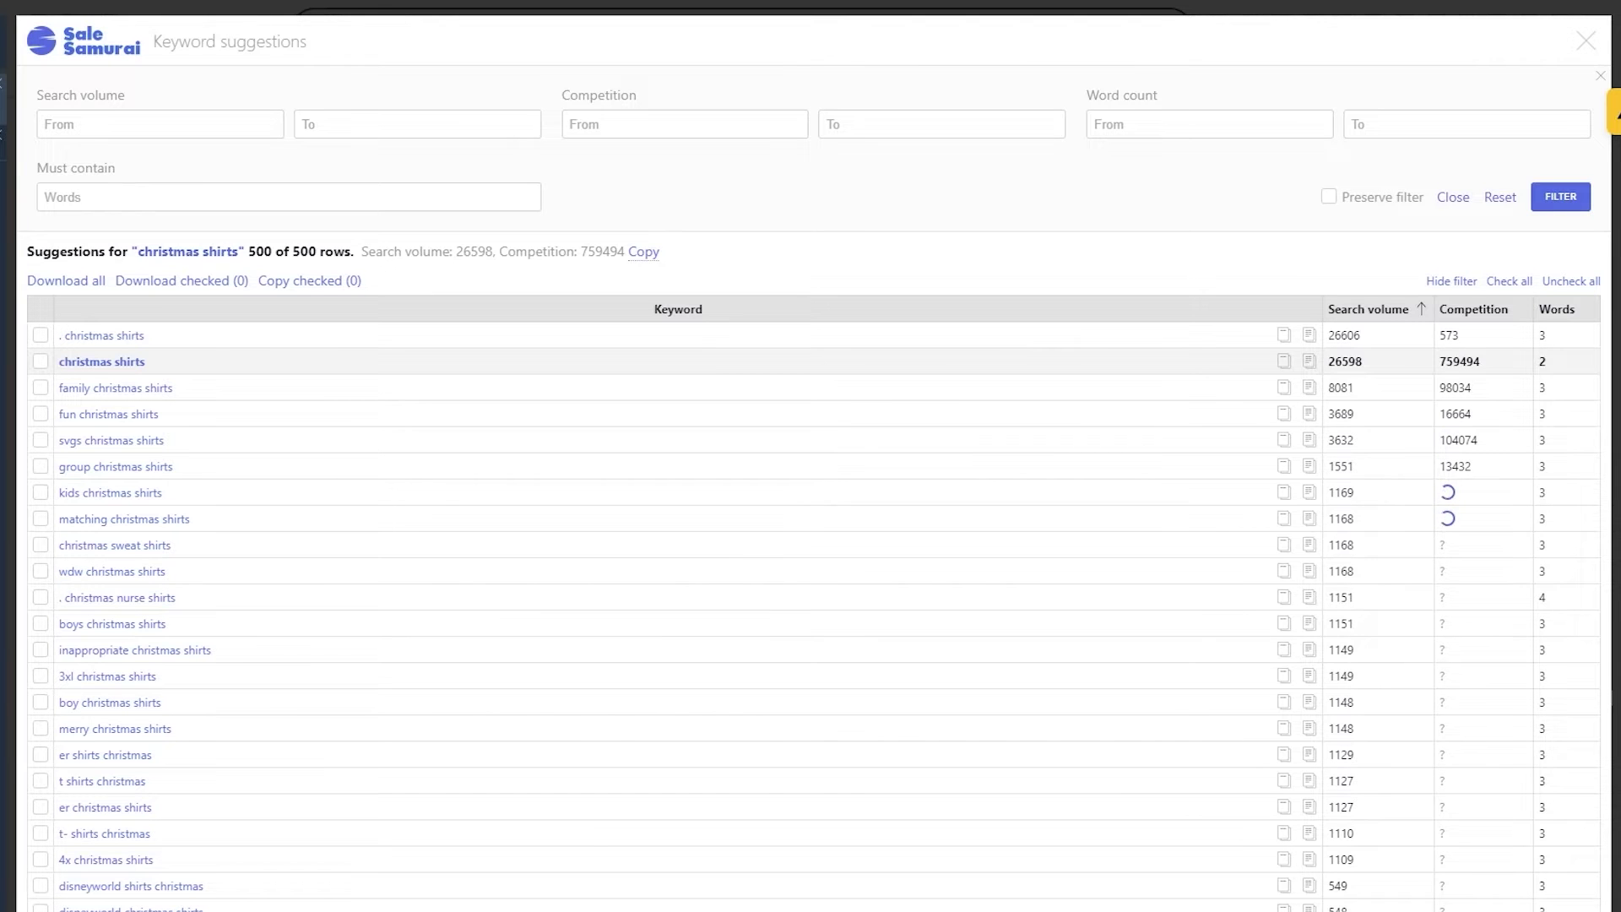
{"action": "scroll", "coordinate": [128, 392], "scroll_direction": "down", "scroll_amount": 2}
{"action": "scroll", "coordinate": [128, 392], "scroll_direction": "up", "scroll_amount": 2}
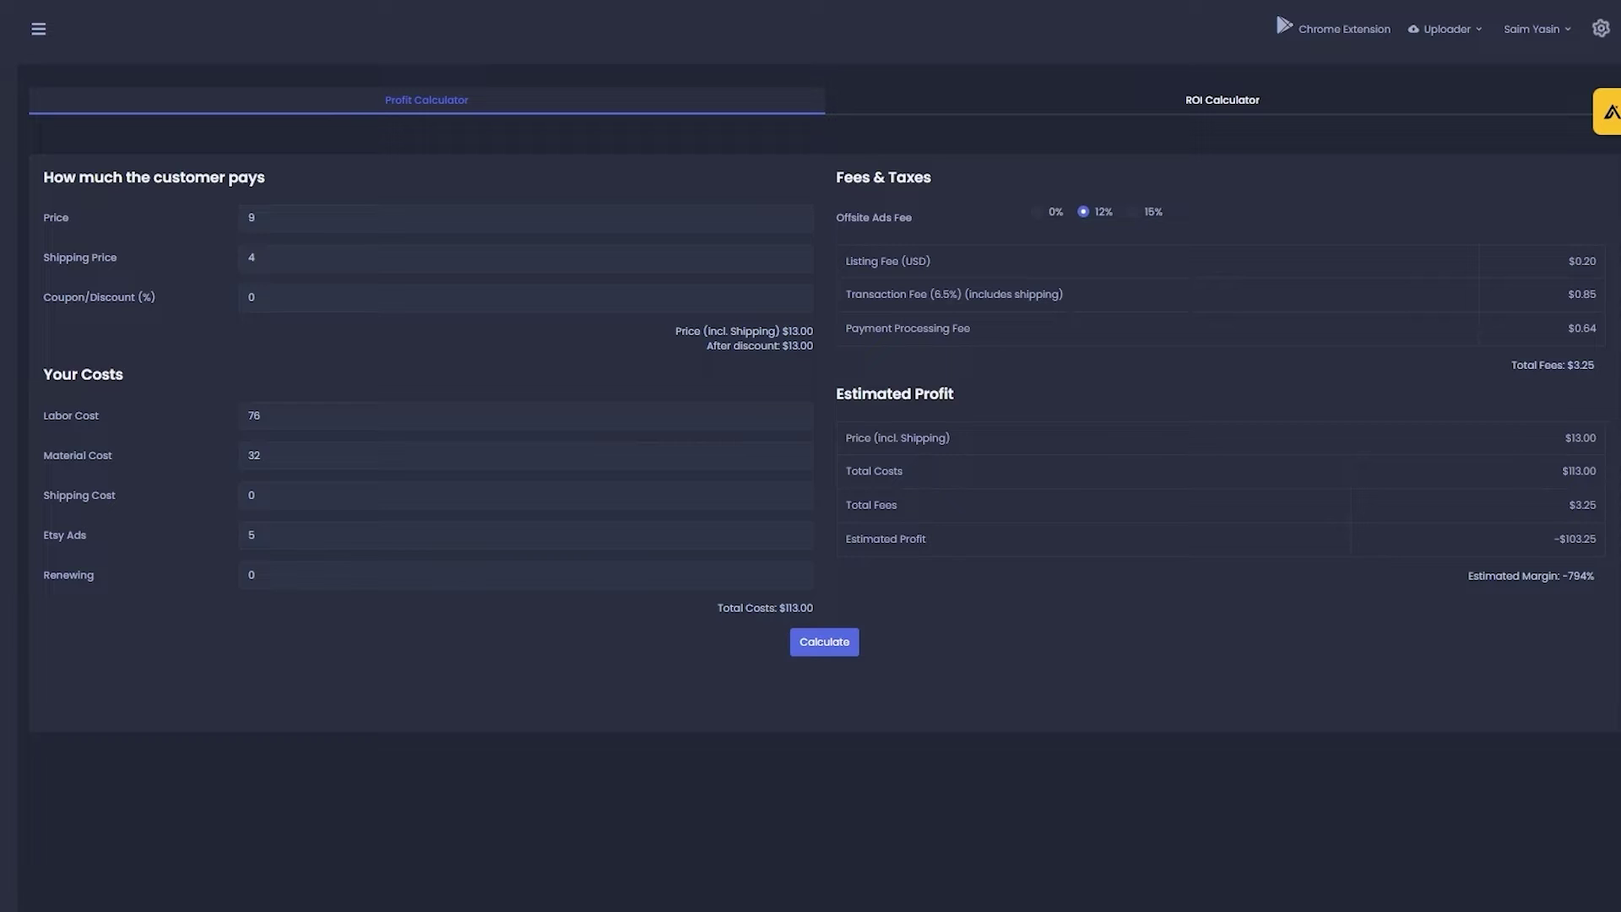
- Switch to the Sale Samurai dashboard and run a basic keyword search for "christmas shirts"
{"action": "mouse_move", "coordinate": [97, 192]}
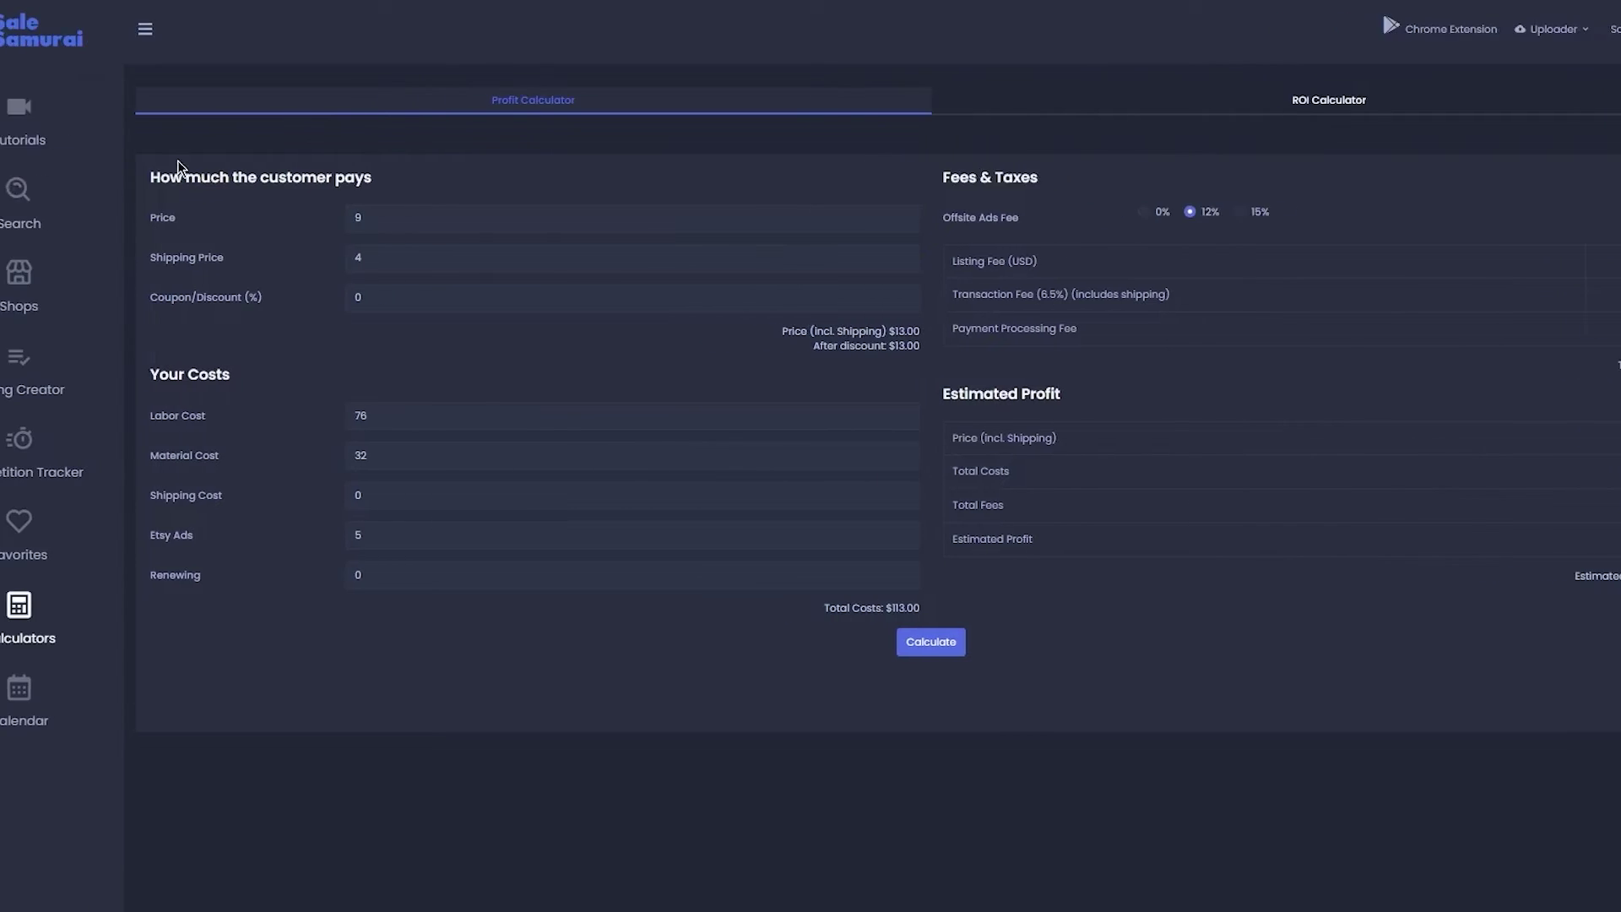
{"action": "left_click", "coordinate": [97, 192]}
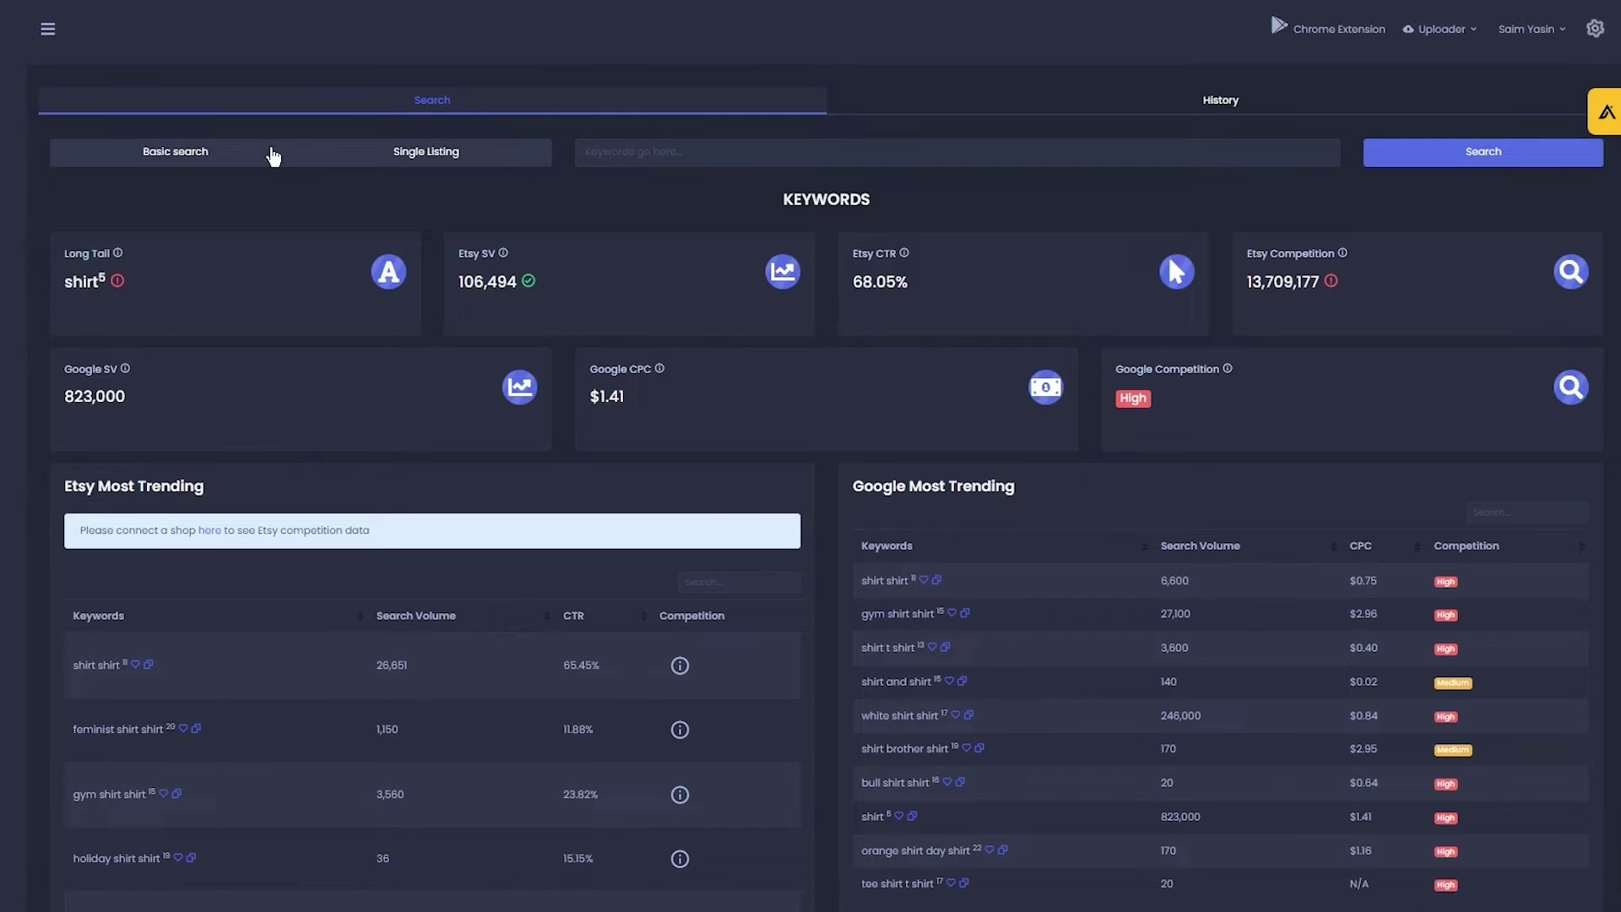
{"action": "left_click", "coordinate": [759, 140]}
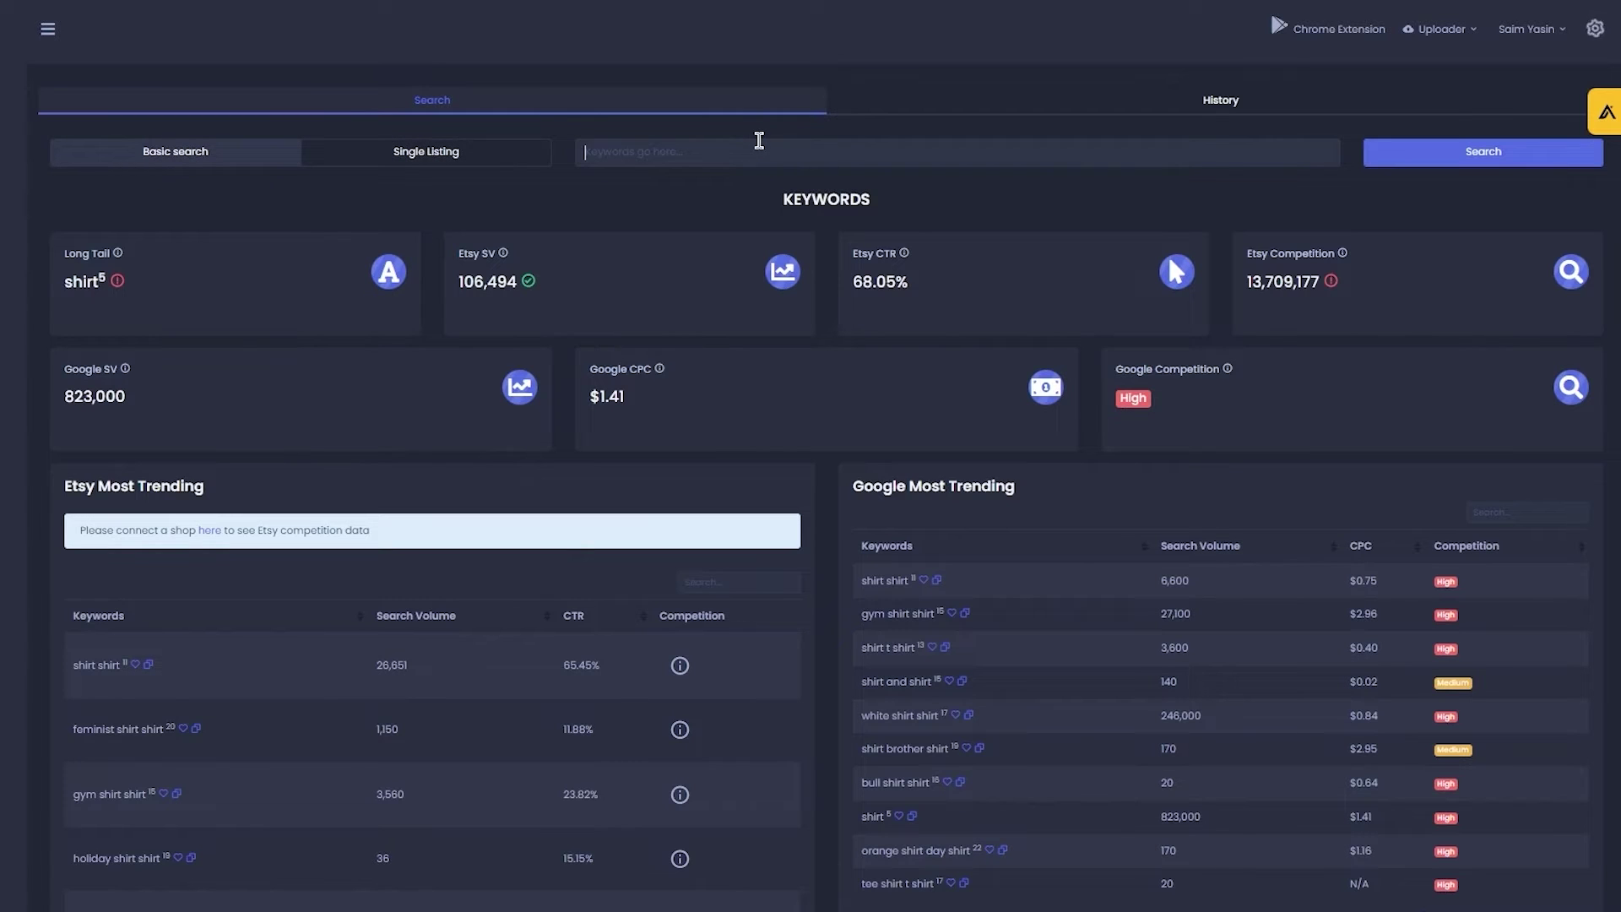
{"action": "type", "text": "christmas shirts"}
{"action": "right_click", "coordinate": [638, 153]}
{"action": "left_click", "coordinate": [695, 174]}
{"action": "left_click", "coordinate": [1486, 166]}
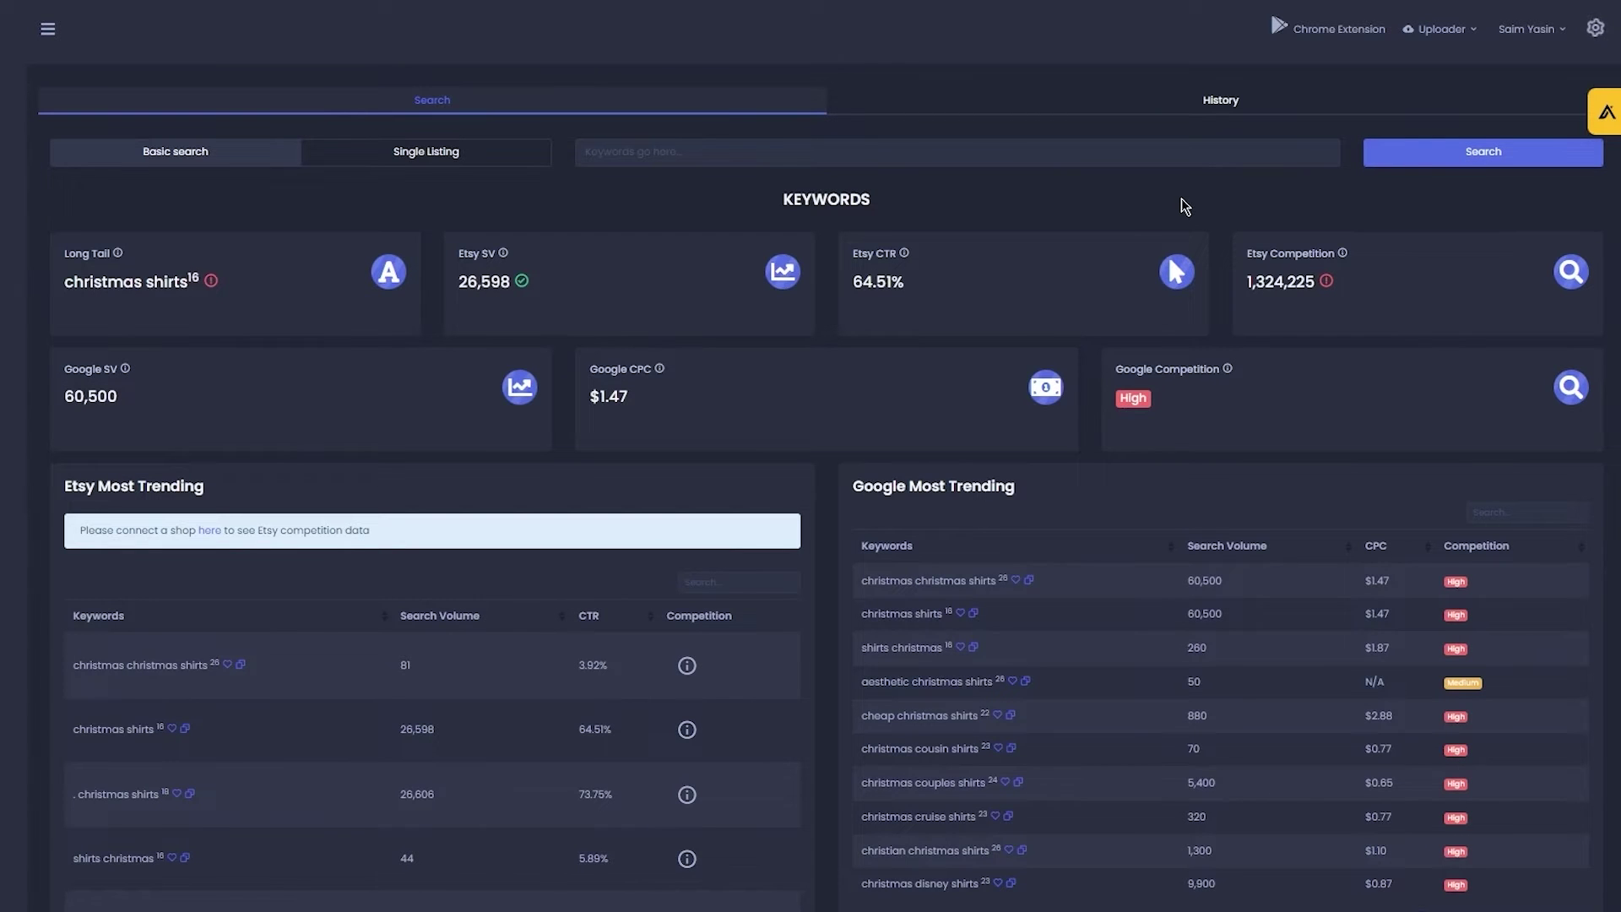
- Examine the christmas shirts results, including Etsy and Google trending keywords, the top listings, tags and price spread
{"action": "scroll", "coordinate": [688, 499], "scroll_direction": "down", "scroll_amount": 2}
{"action": "scroll", "coordinate": [687, 498], "scroll_direction": "down", "scroll_amount": 1}
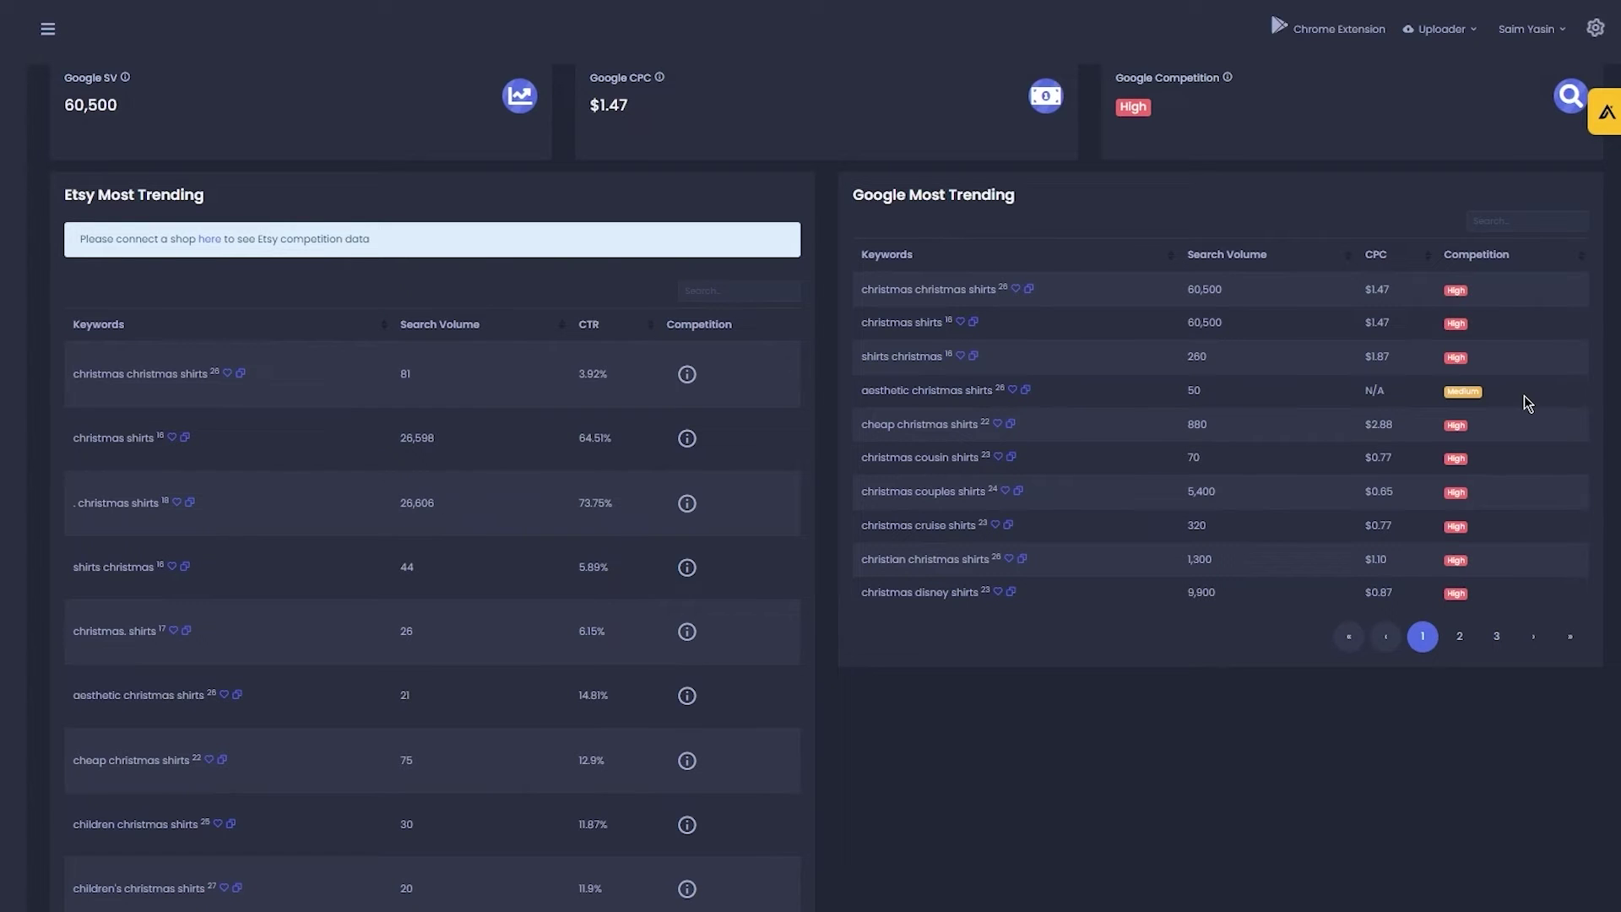
{"action": "scroll", "coordinate": [1523, 403], "scroll_direction": "down", "scroll_amount": 10}
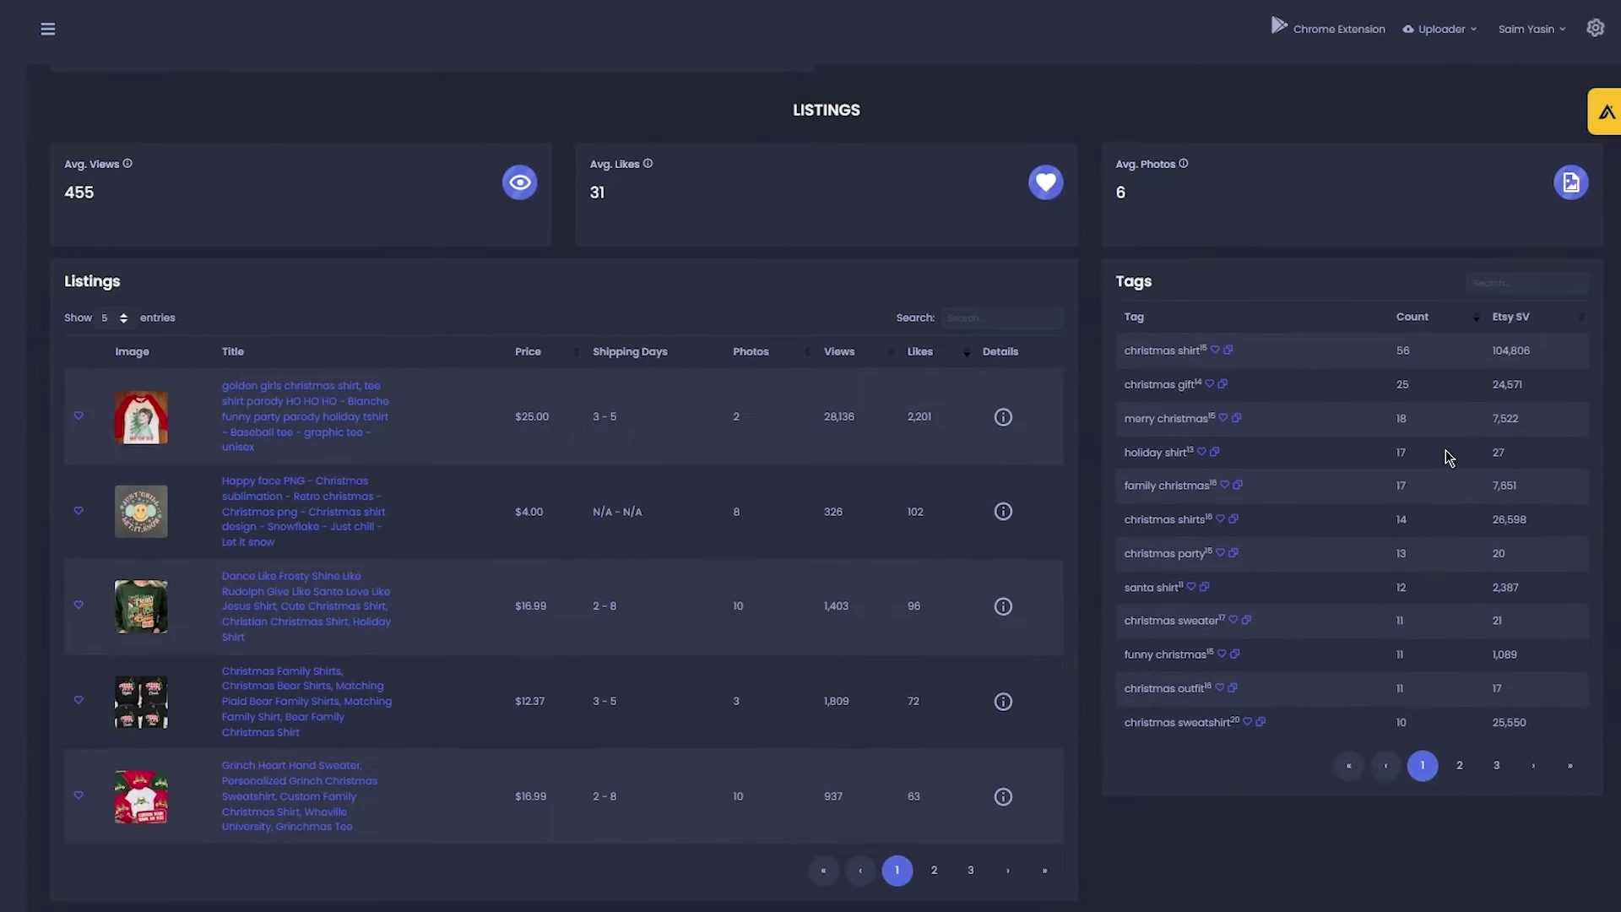
{"action": "scroll", "coordinate": [1003, 385], "scroll_direction": "down", "scroll_amount": 5}
{"action": "scroll", "coordinate": [1006, 391], "scroll_direction": "up", "scroll_amount": 4}
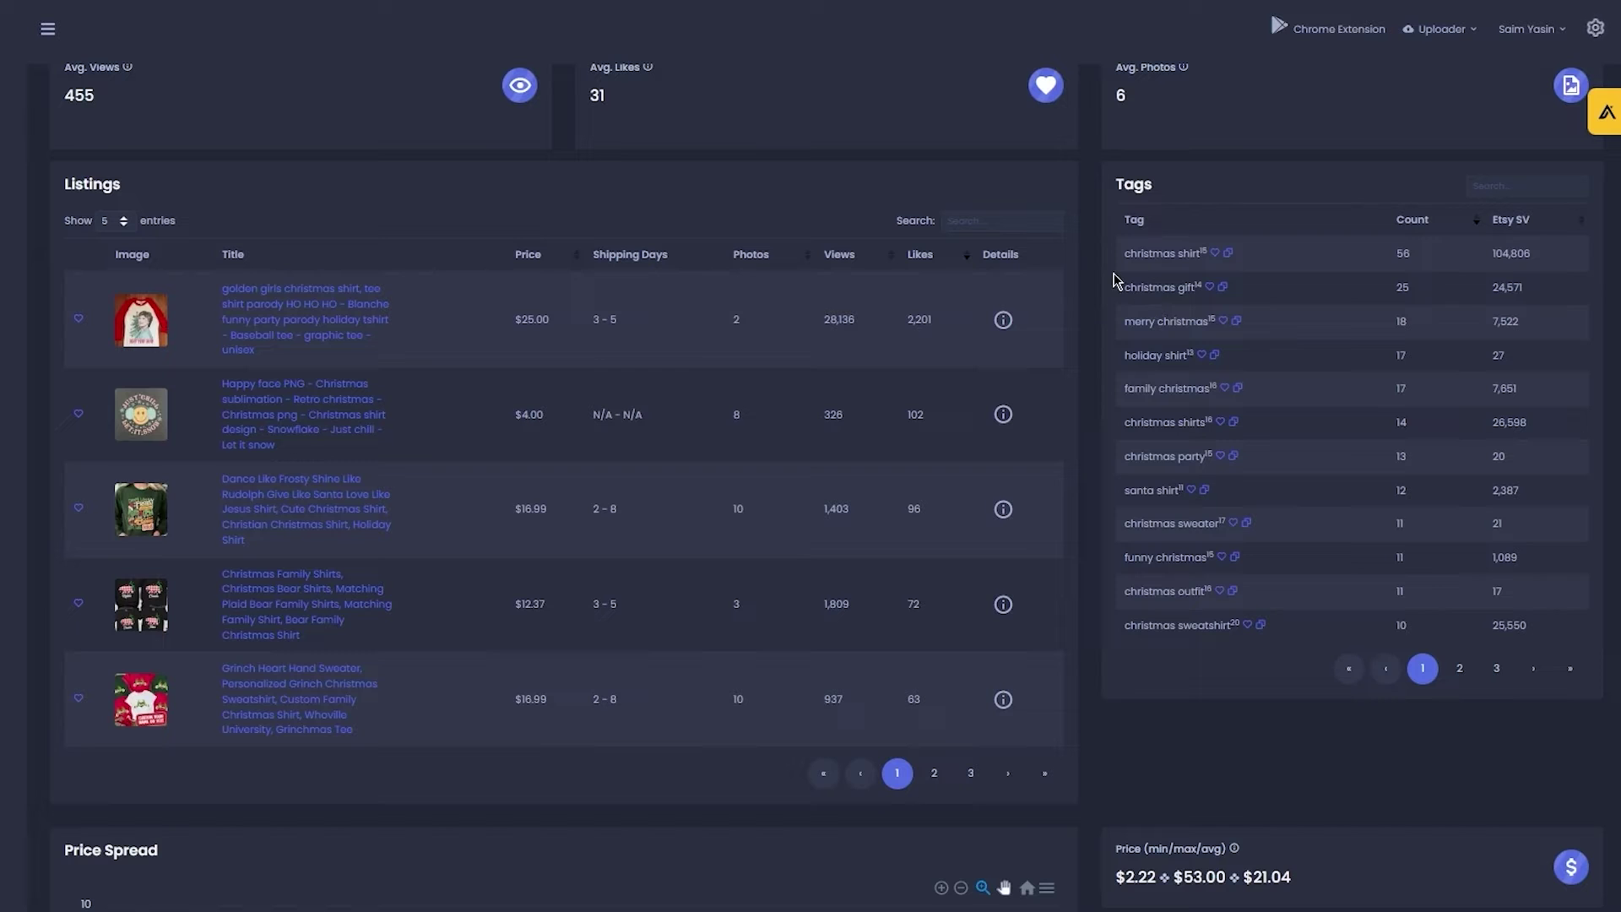
{"action": "left_click_drag", "start_coordinate": [1118, 287], "coordinate": [1260, 287]}
{"action": "left_click", "coordinate": [1022, 186]}
{"action": "scroll", "coordinate": [1309, 223], "scroll_direction": "up", "scroll_amount": 20}
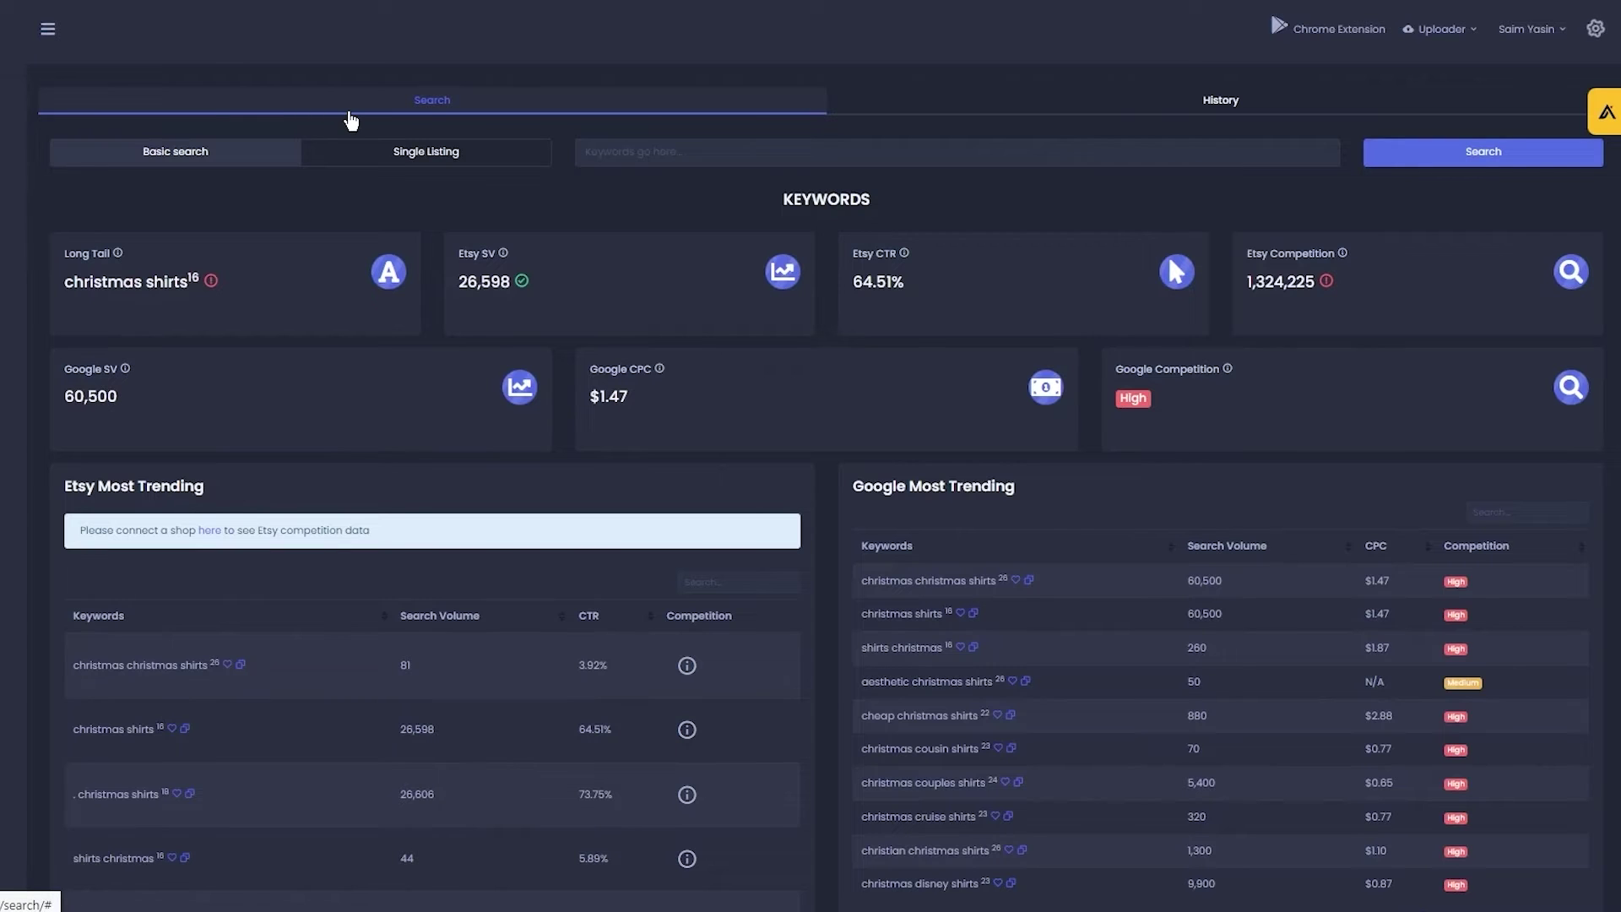
- Open the Competition Tracker to view the tracked competition shops
{"action": "left_click", "coordinate": [47, 29]}
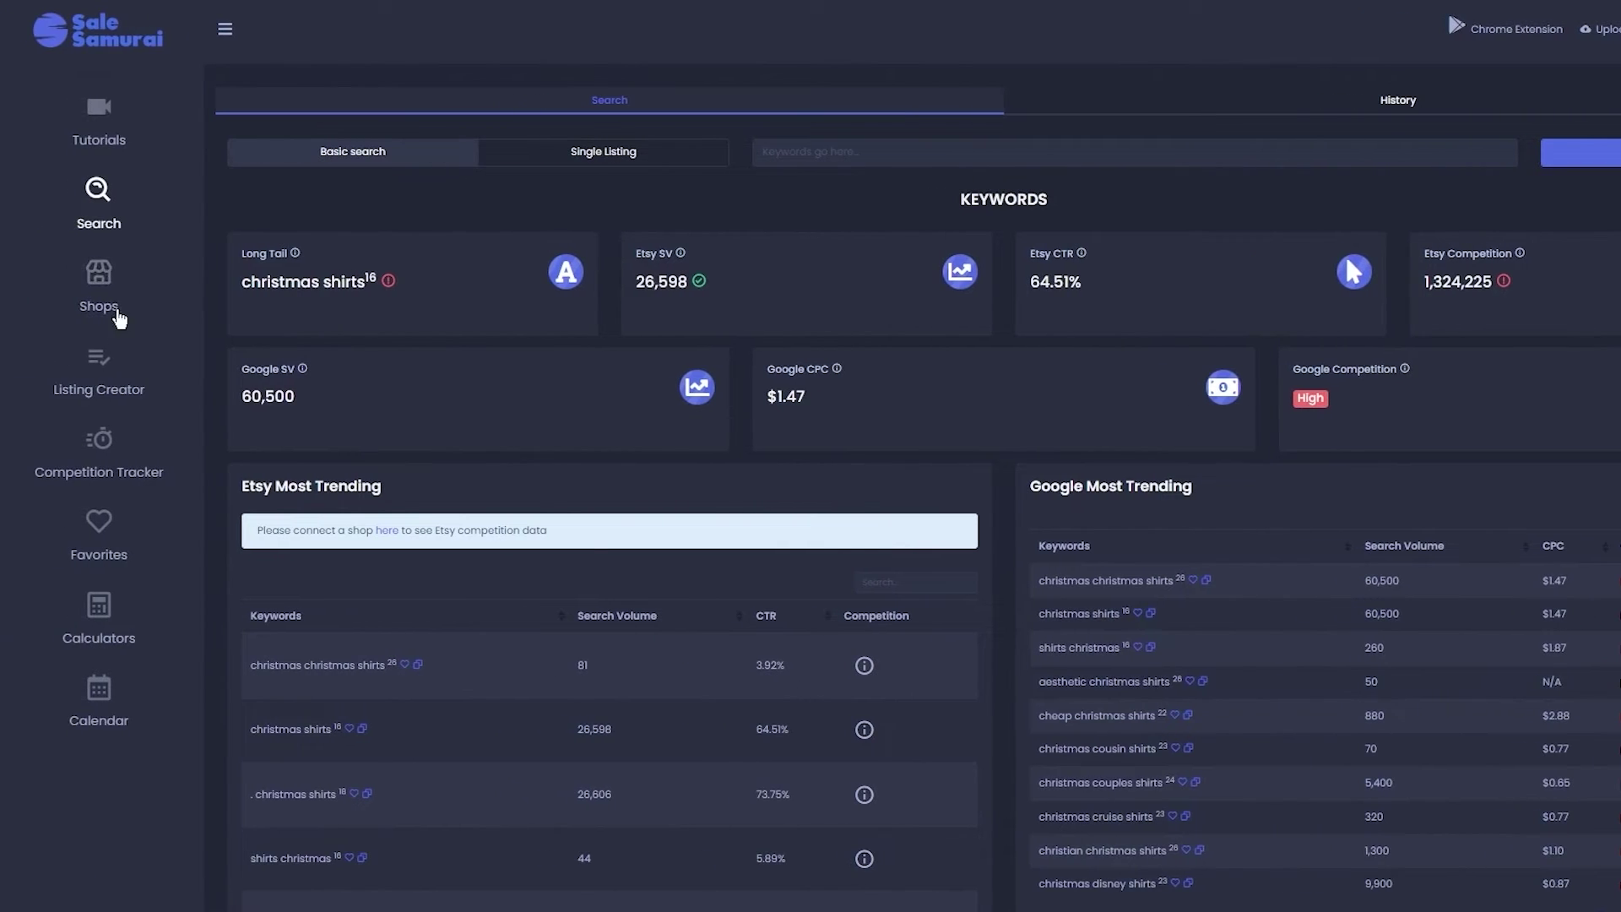
{"action": "left_click", "coordinate": [113, 460]}
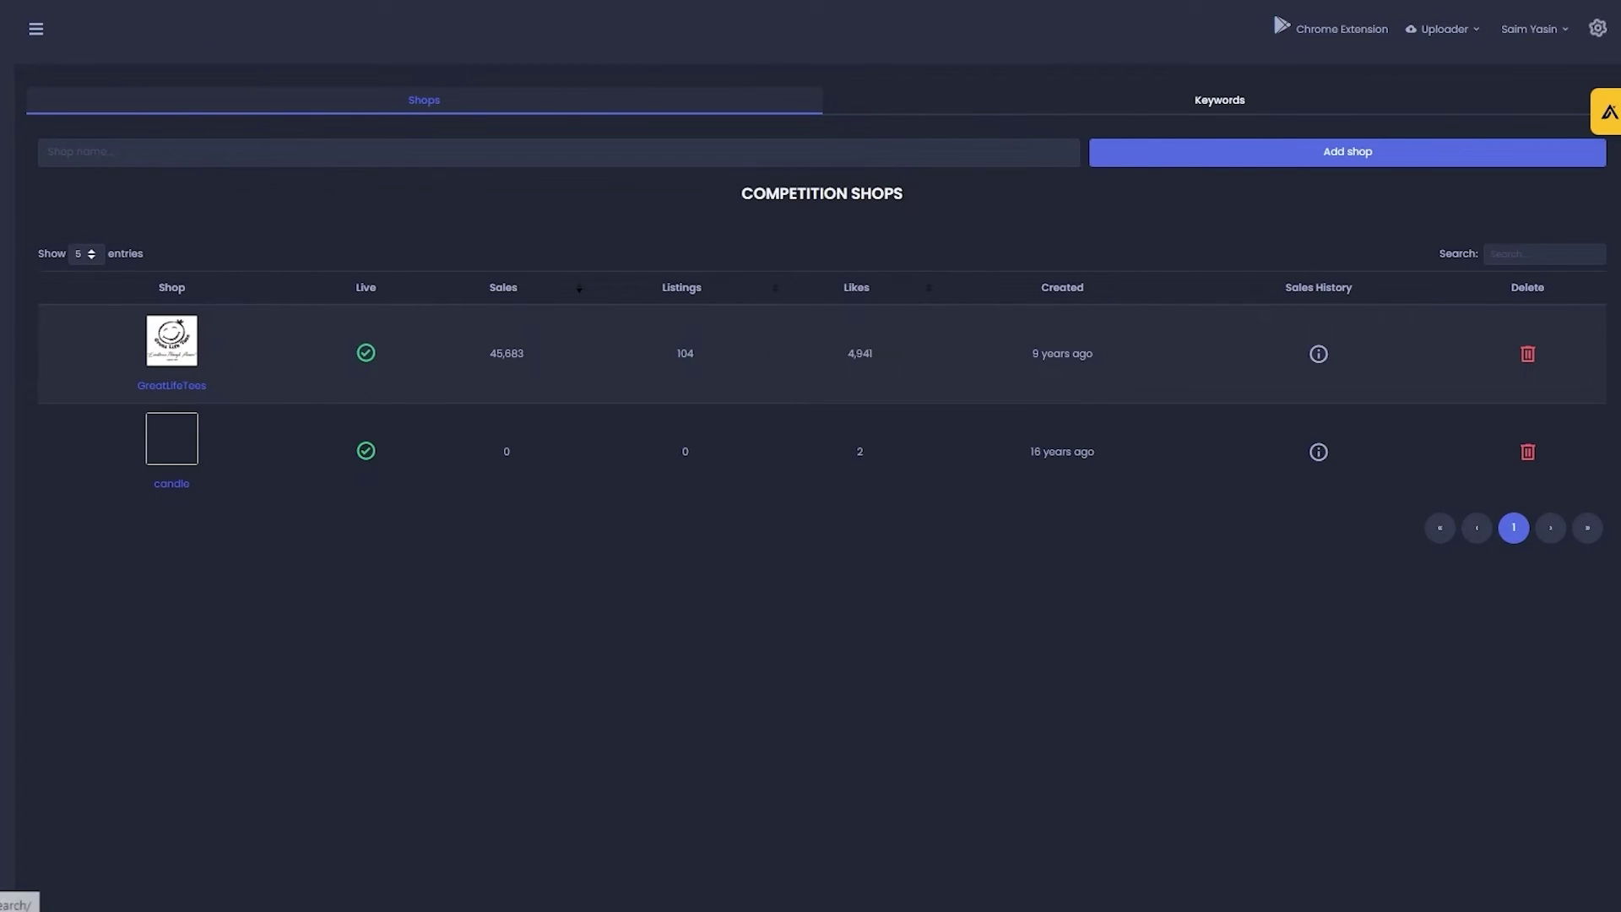
- Switch the search to Single Listing mode and copy the link address of the first recently viewed custom T-shirt on Etsy
{"action": "left_click", "coordinate": [483, 155]}
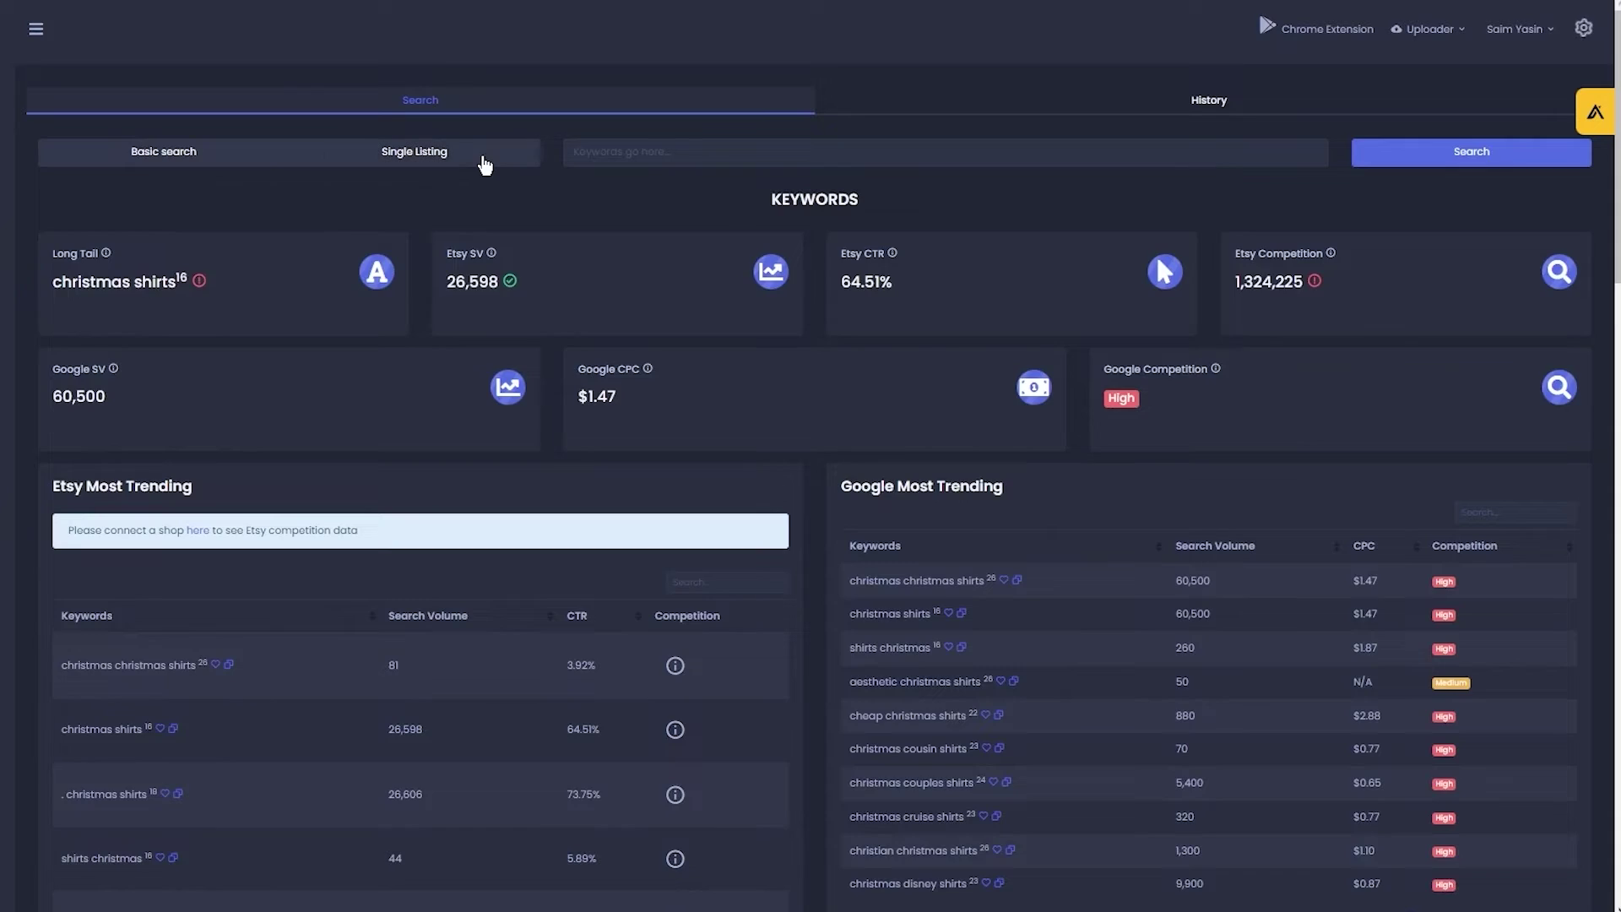
{"action": "left_click", "coordinate": [720, 155]}
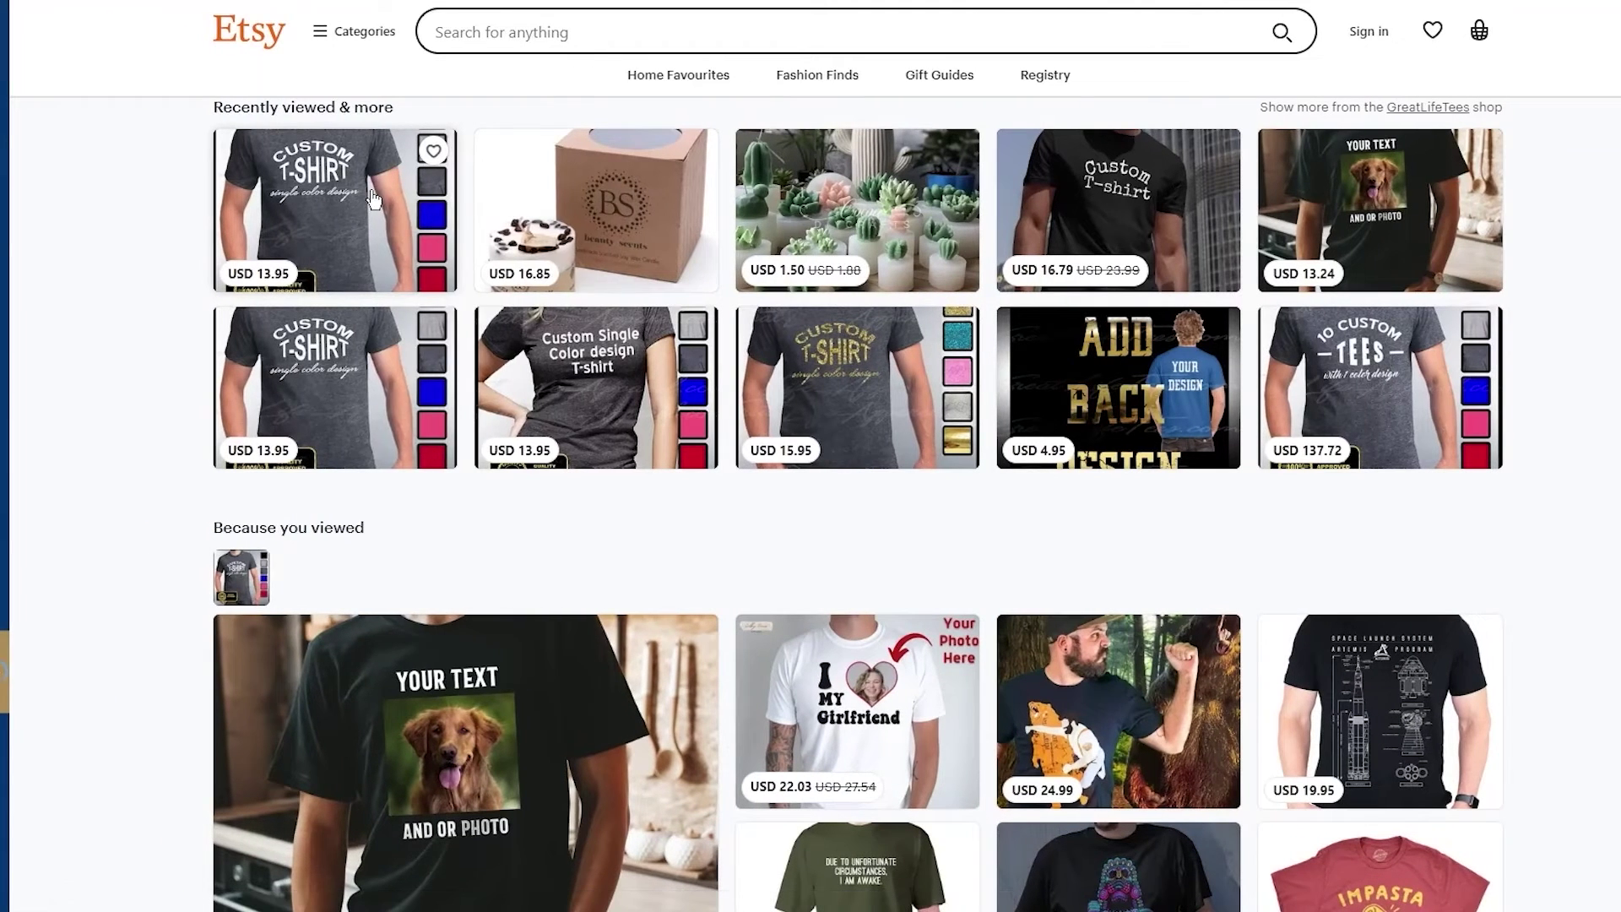
{"action": "right_click", "coordinate": [249, 201]}
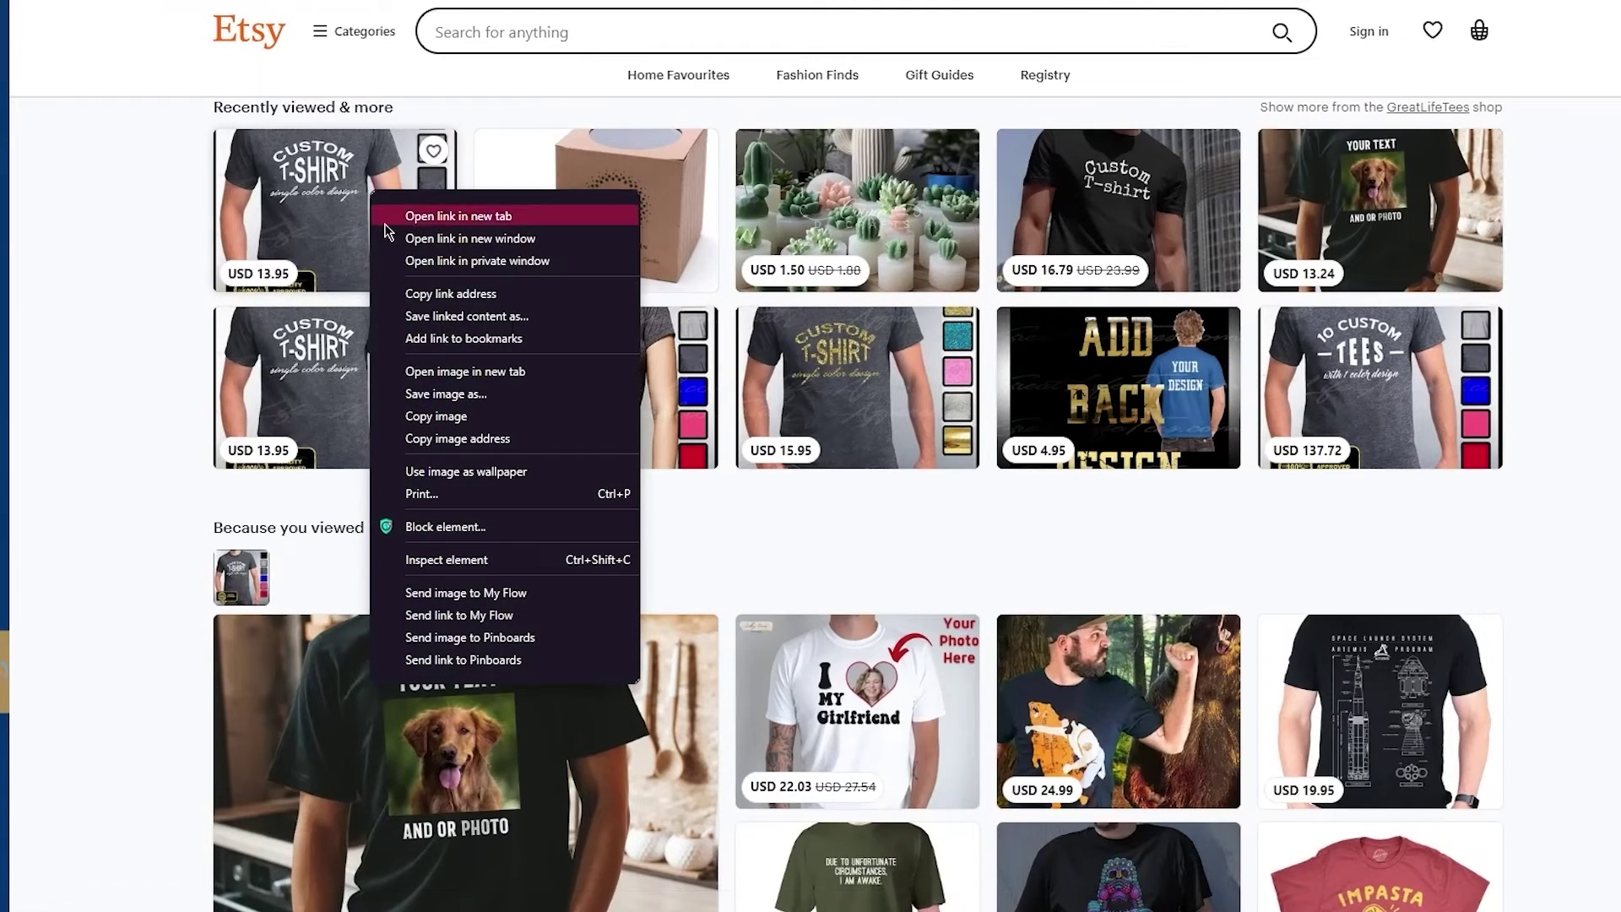
{"action": "left_click", "coordinate": [490, 296]}
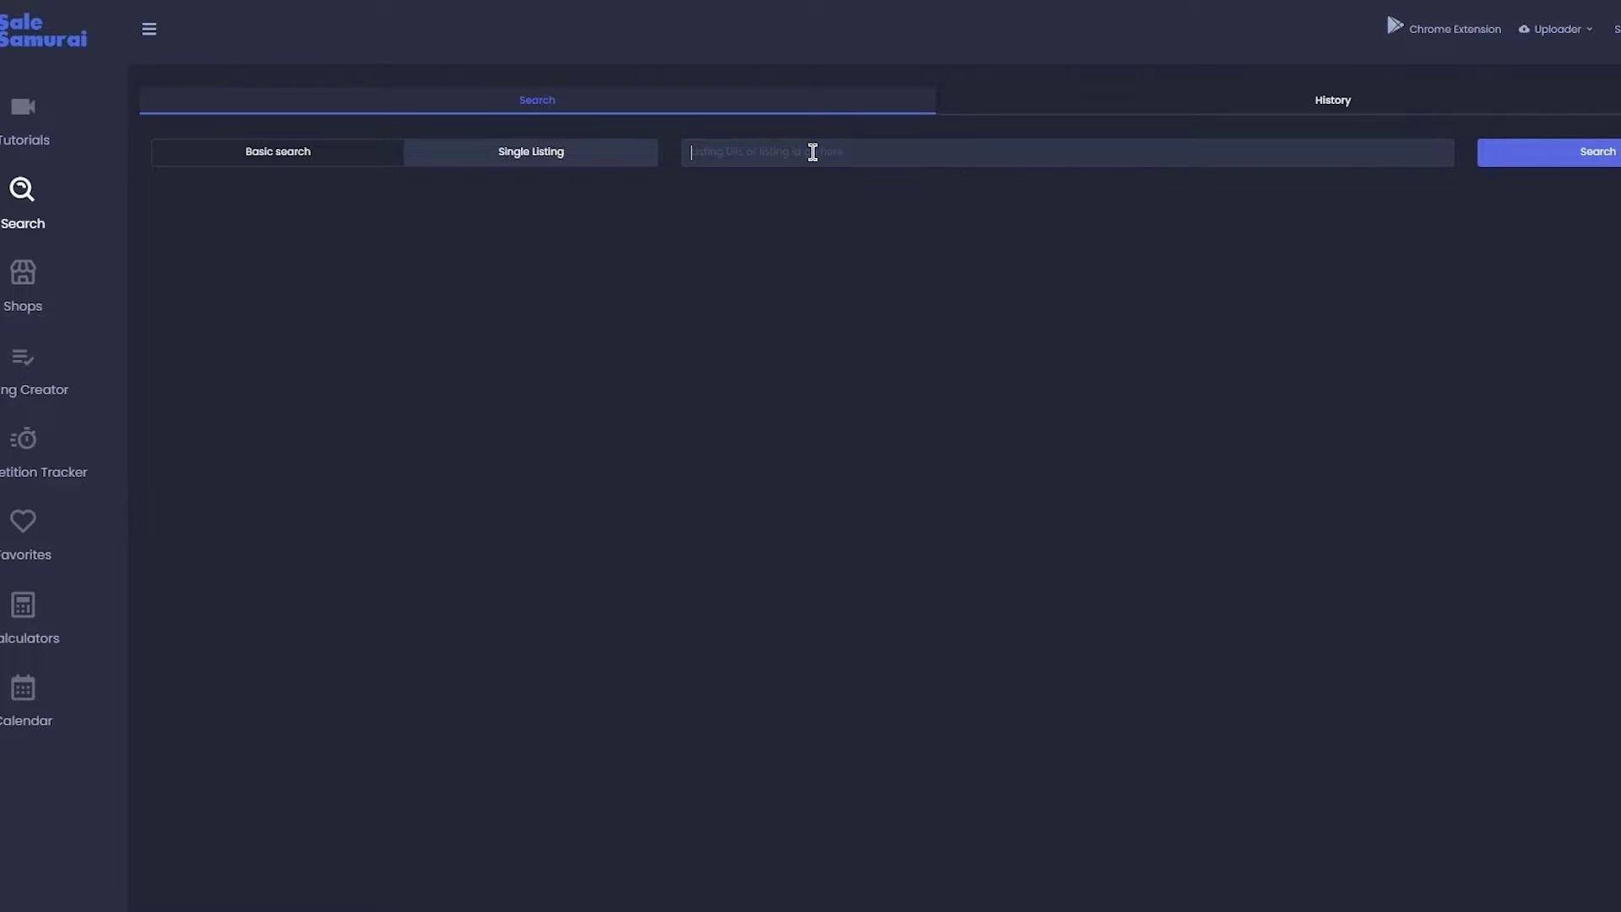
{"action": "right_click", "coordinate": [760, 154]}
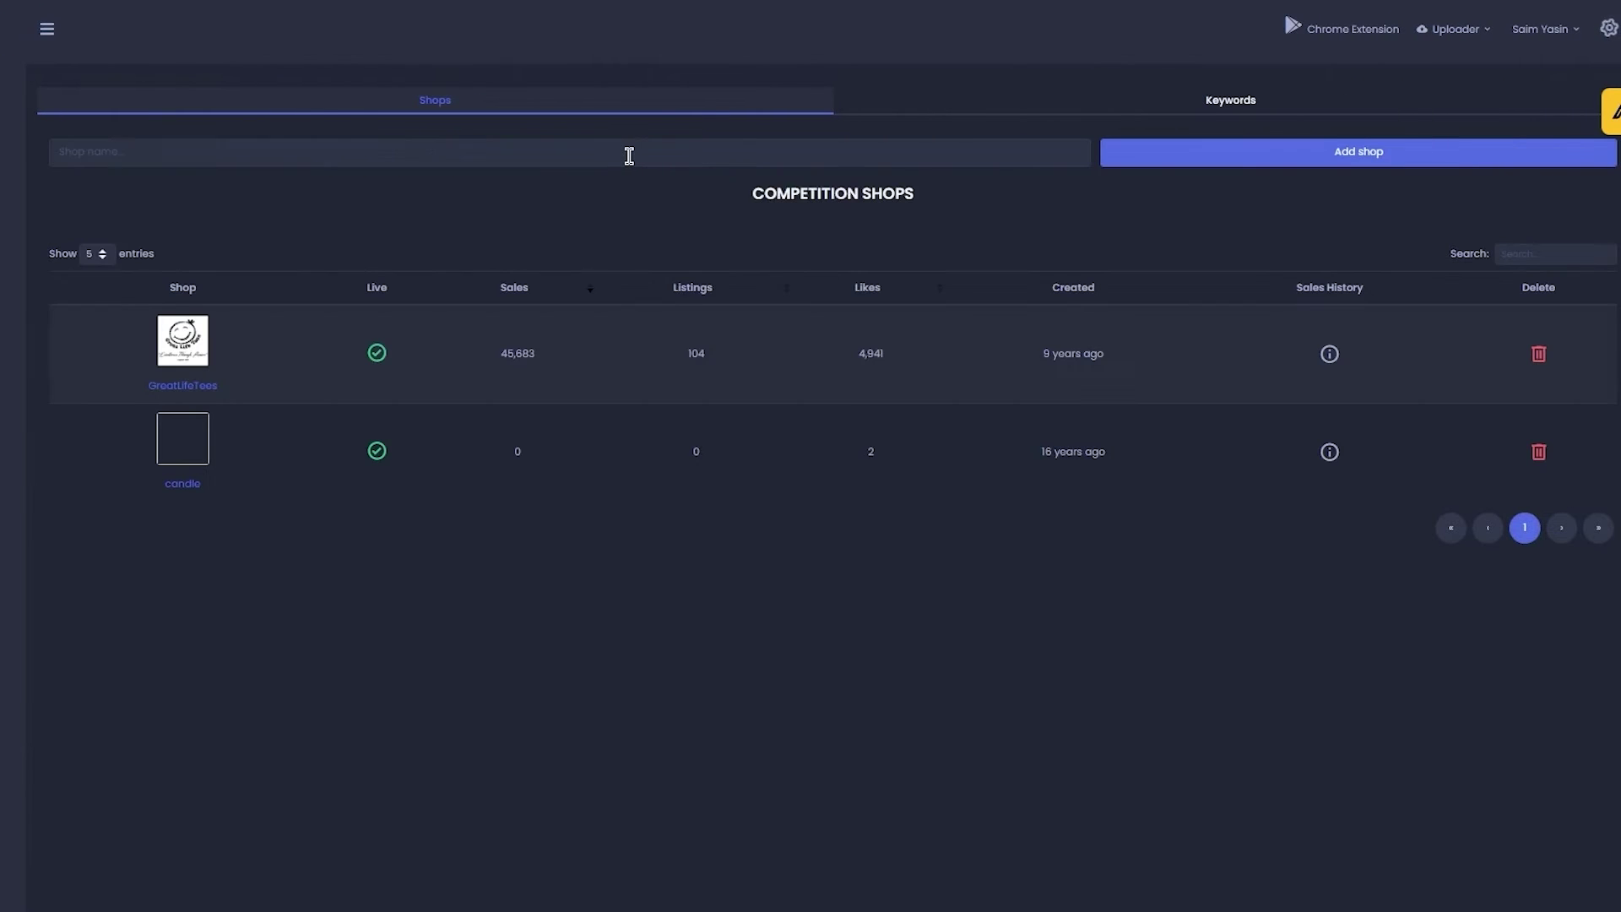
{"action": "right_click", "coordinate": [633, 156]}
{"action": "left_click", "coordinate": [327, 163]}
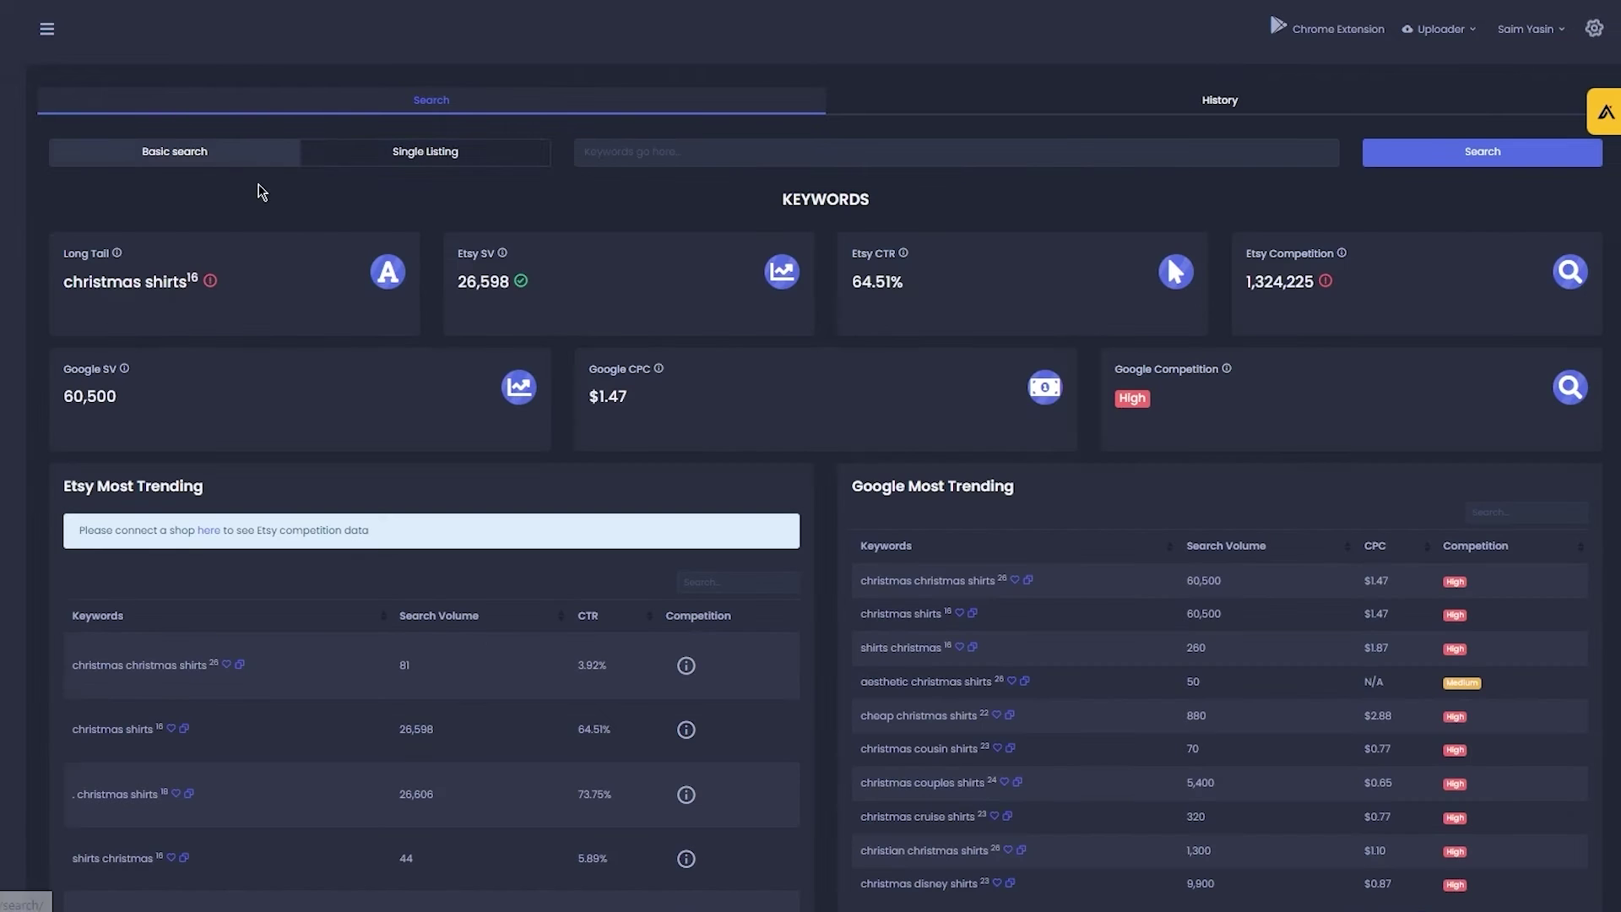
- Run a Single Listing search in Sale Samurai with the copied listing link and review the listing's statistics, tags and images
{"action": "left_click", "coordinate": [429, 151]}
{"action": "right_click", "coordinate": [650, 151]}
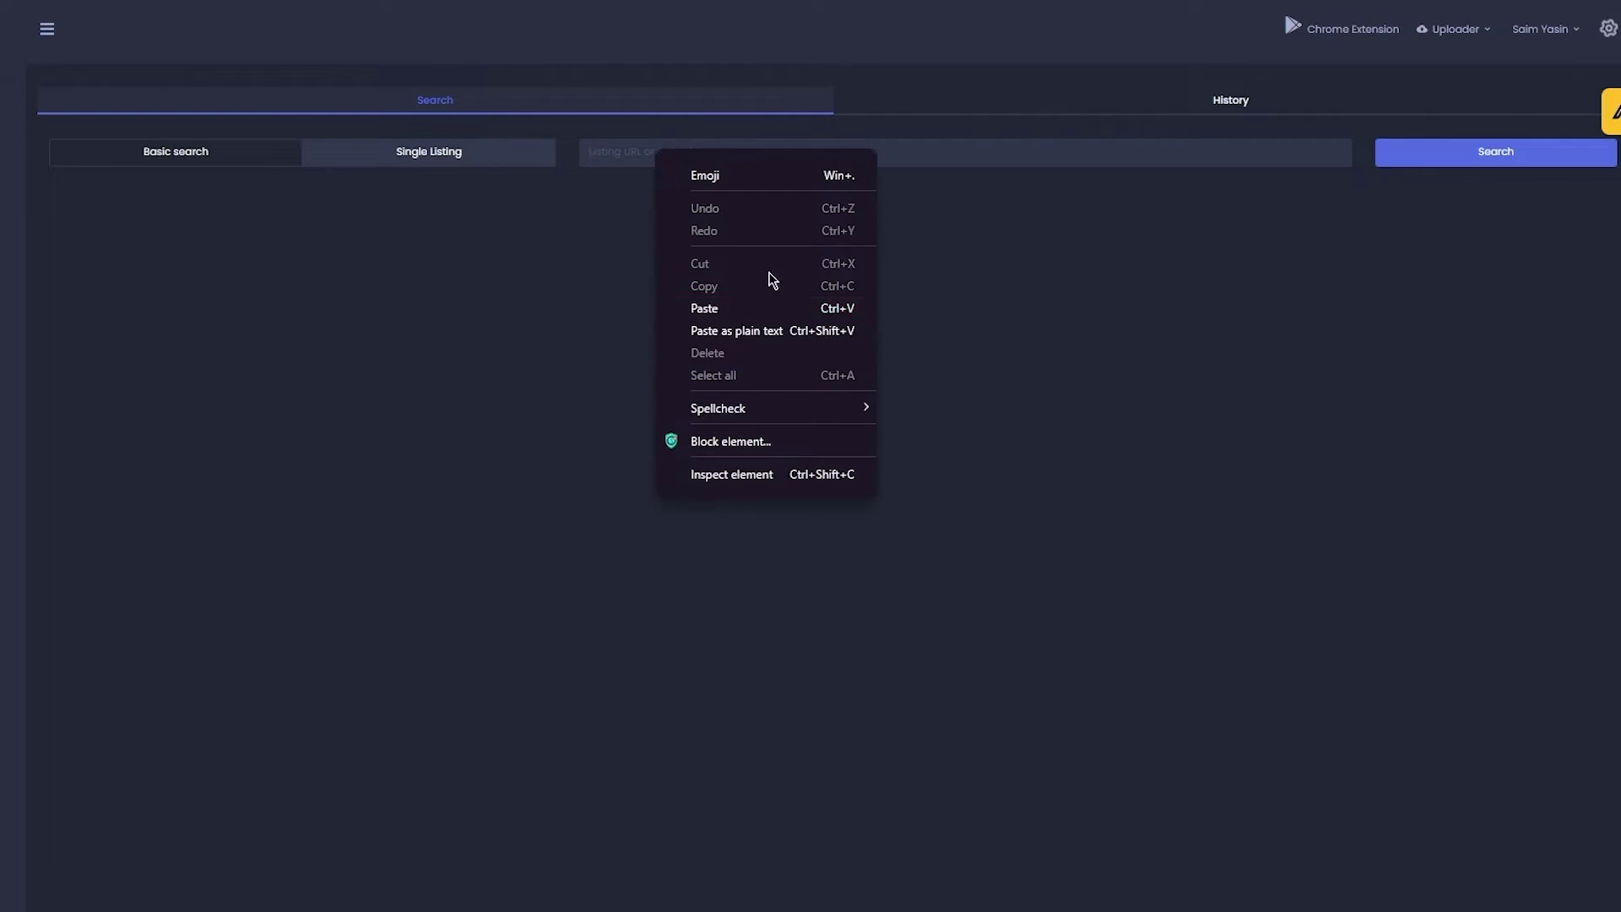
{"action": "left_click", "coordinate": [733, 319]}
{"action": "left_click", "coordinate": [1427, 154]}
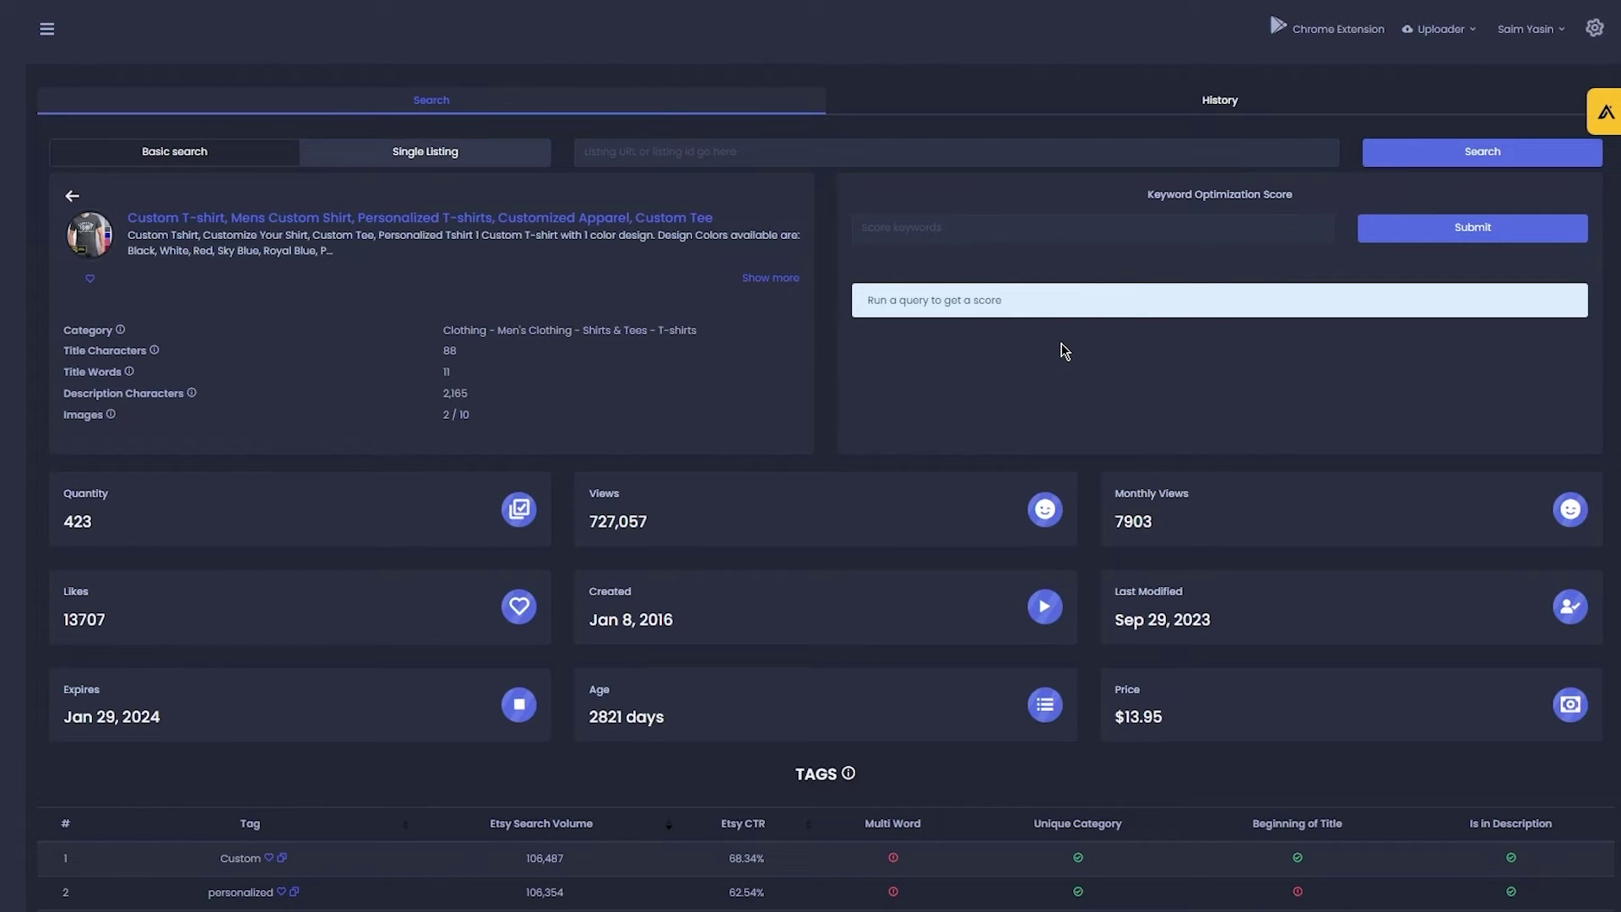
{"action": "scroll", "coordinate": [1065, 351], "scroll_direction": "down", "scroll_amount": 7}
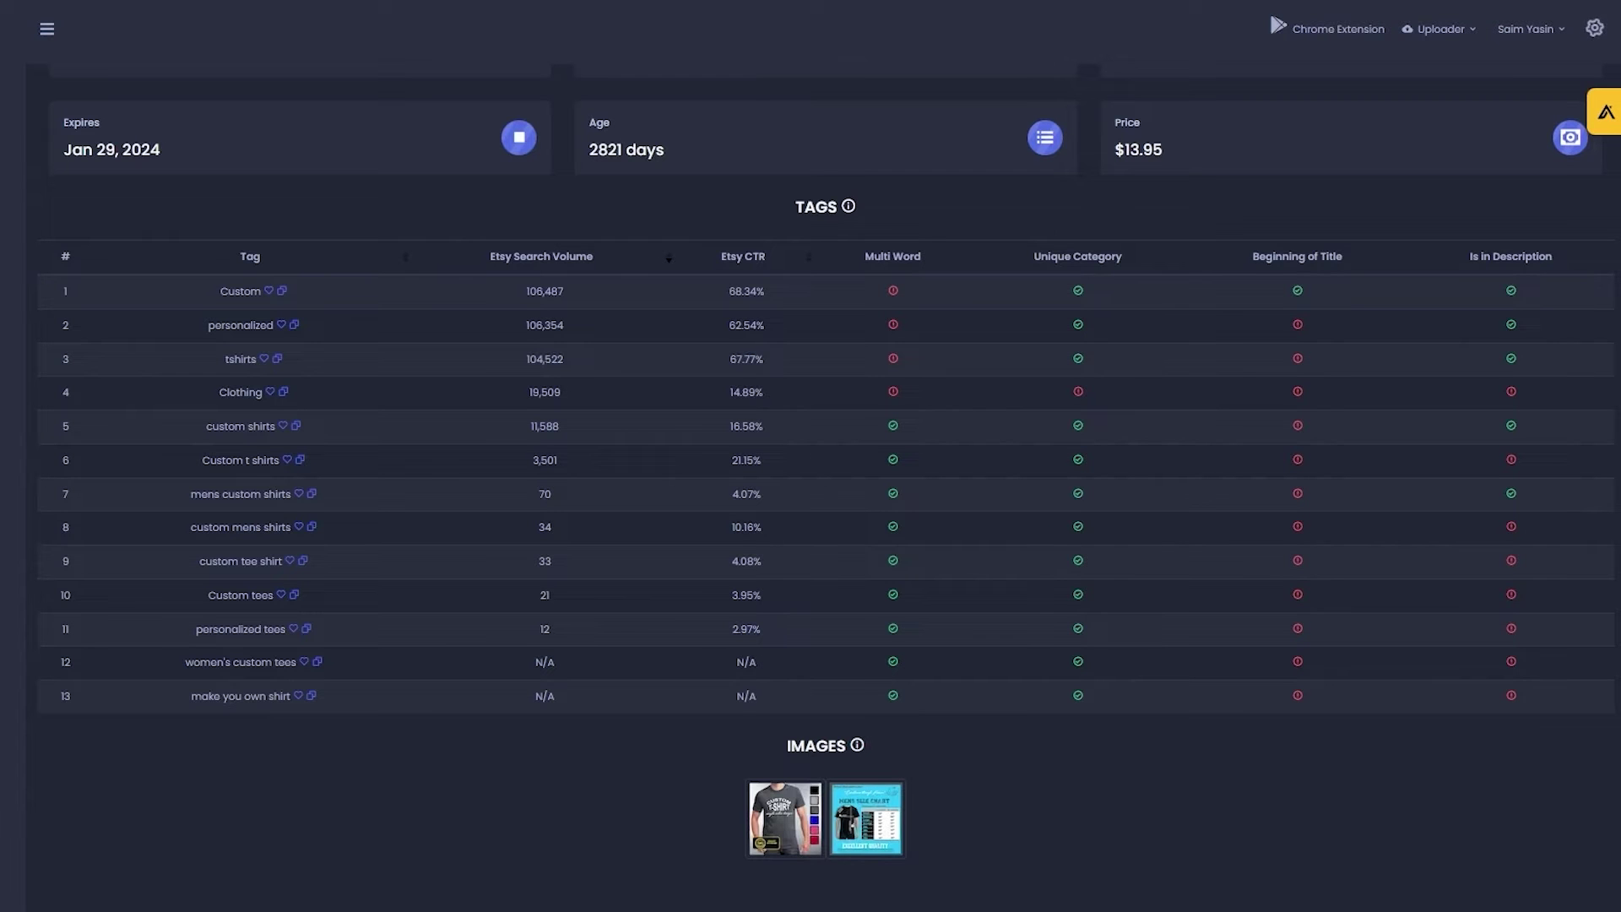
{"action": "scroll", "coordinate": [811, 456], "scroll_direction": "up", "scroll_amount": 1}
{"action": "scroll", "coordinate": [1098, 461], "scroll_direction": "up", "scroll_amount": 6}
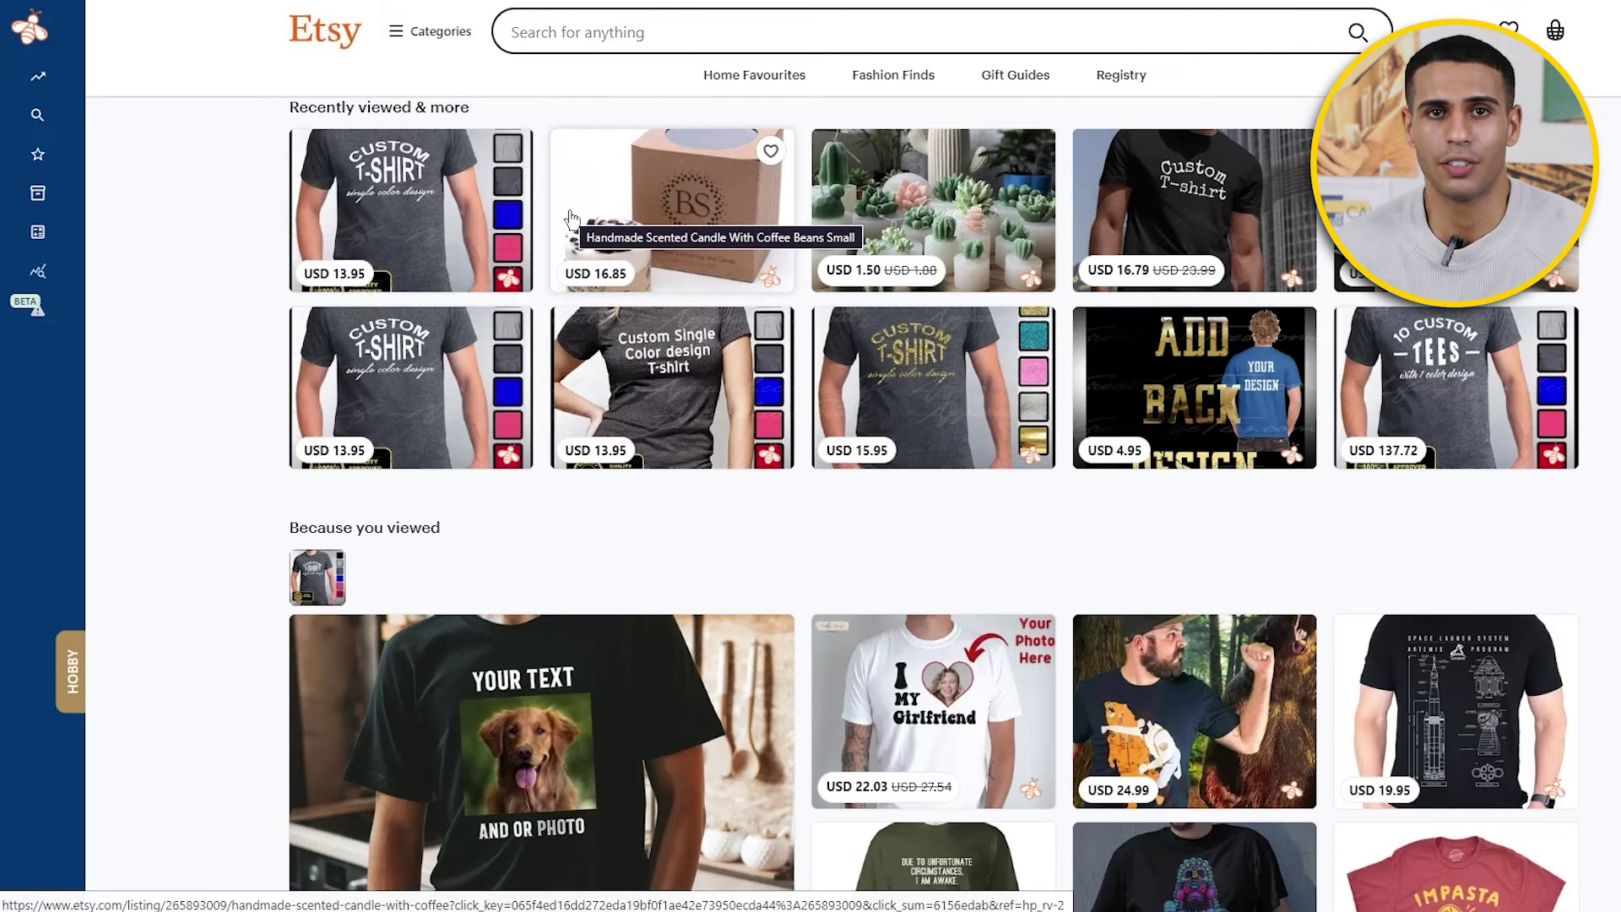
- Switch to the Etsy home page and search for "christmas shirt"
{"action": "mouse_move", "coordinate": [66, 391]}
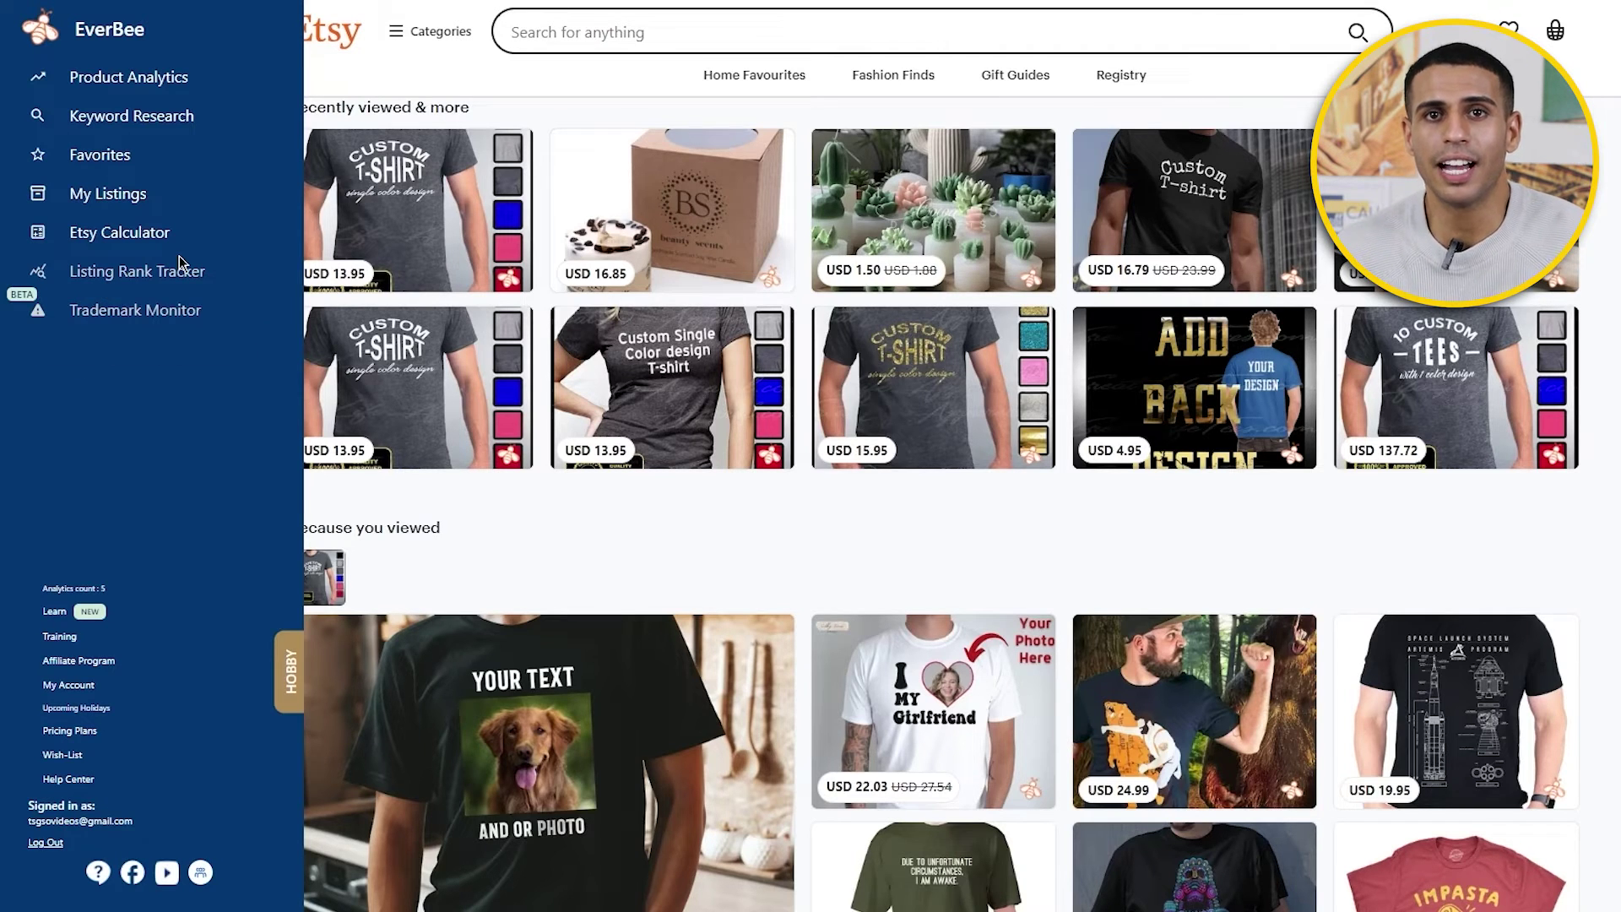
{"action": "mouse_move", "coordinate": [182, 268]}
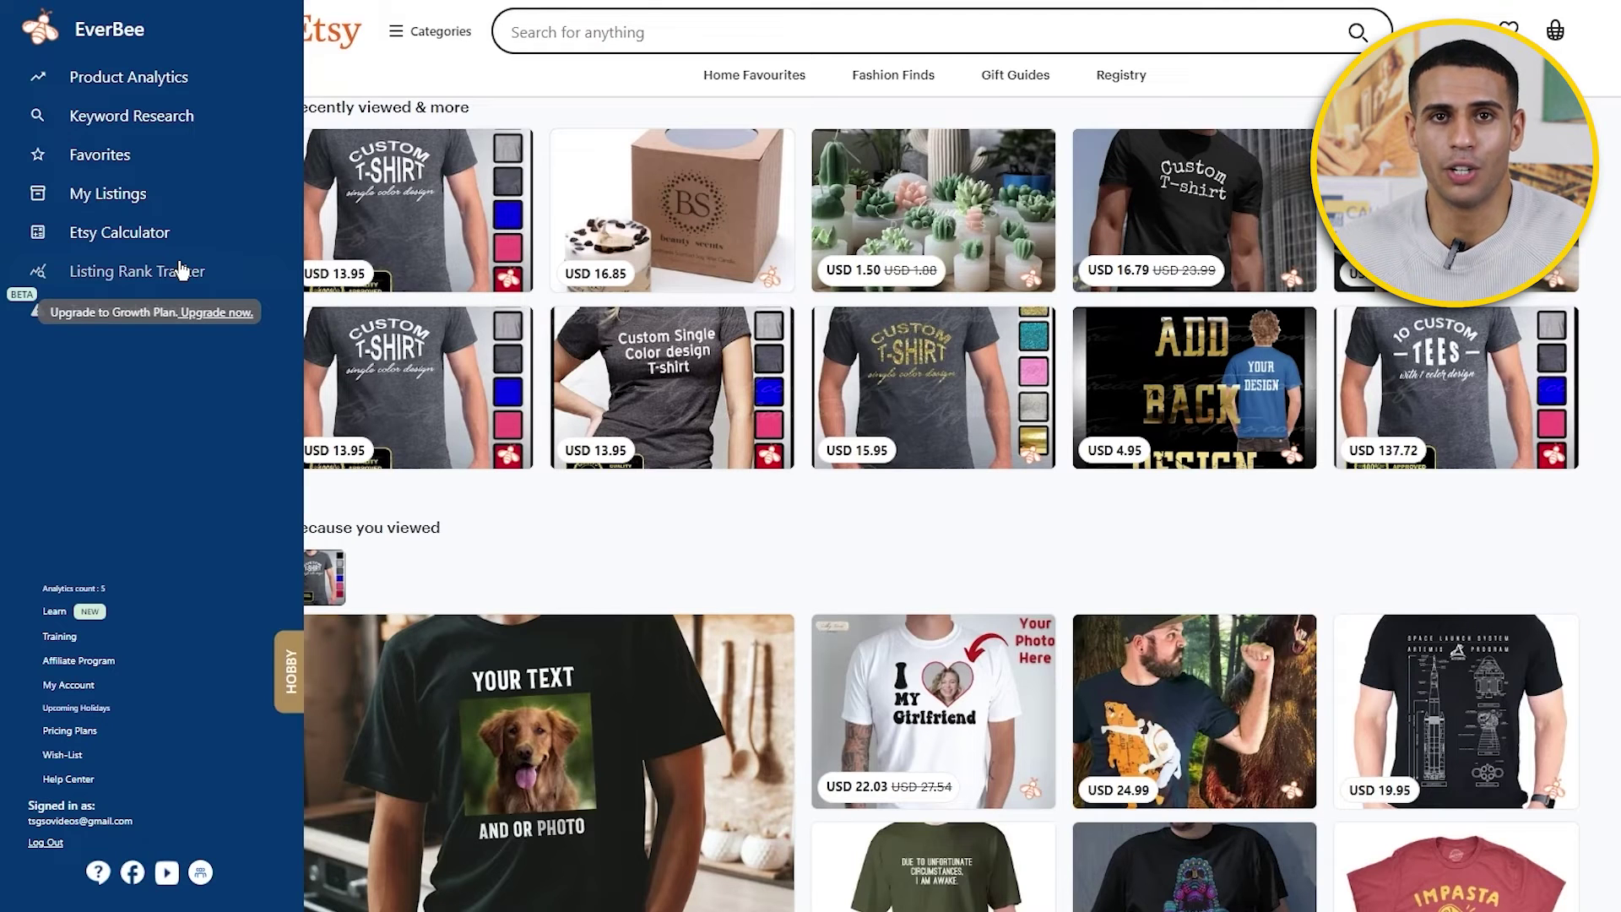
{"action": "left_click", "coordinate": [621, 26]}
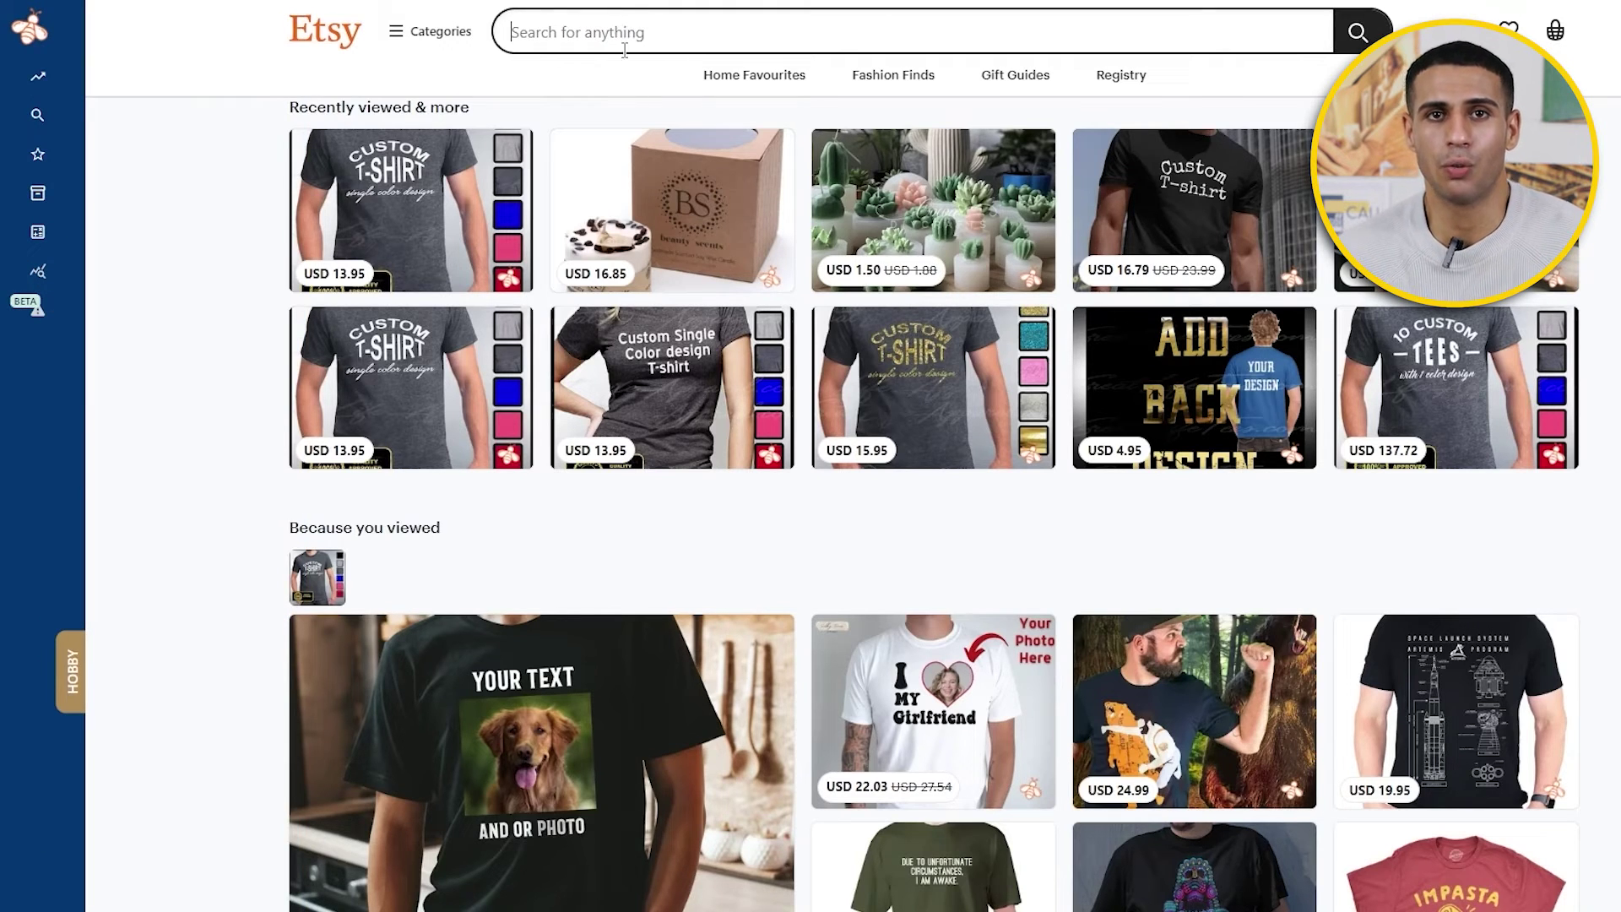
{"action": "type", "text": "chr"}
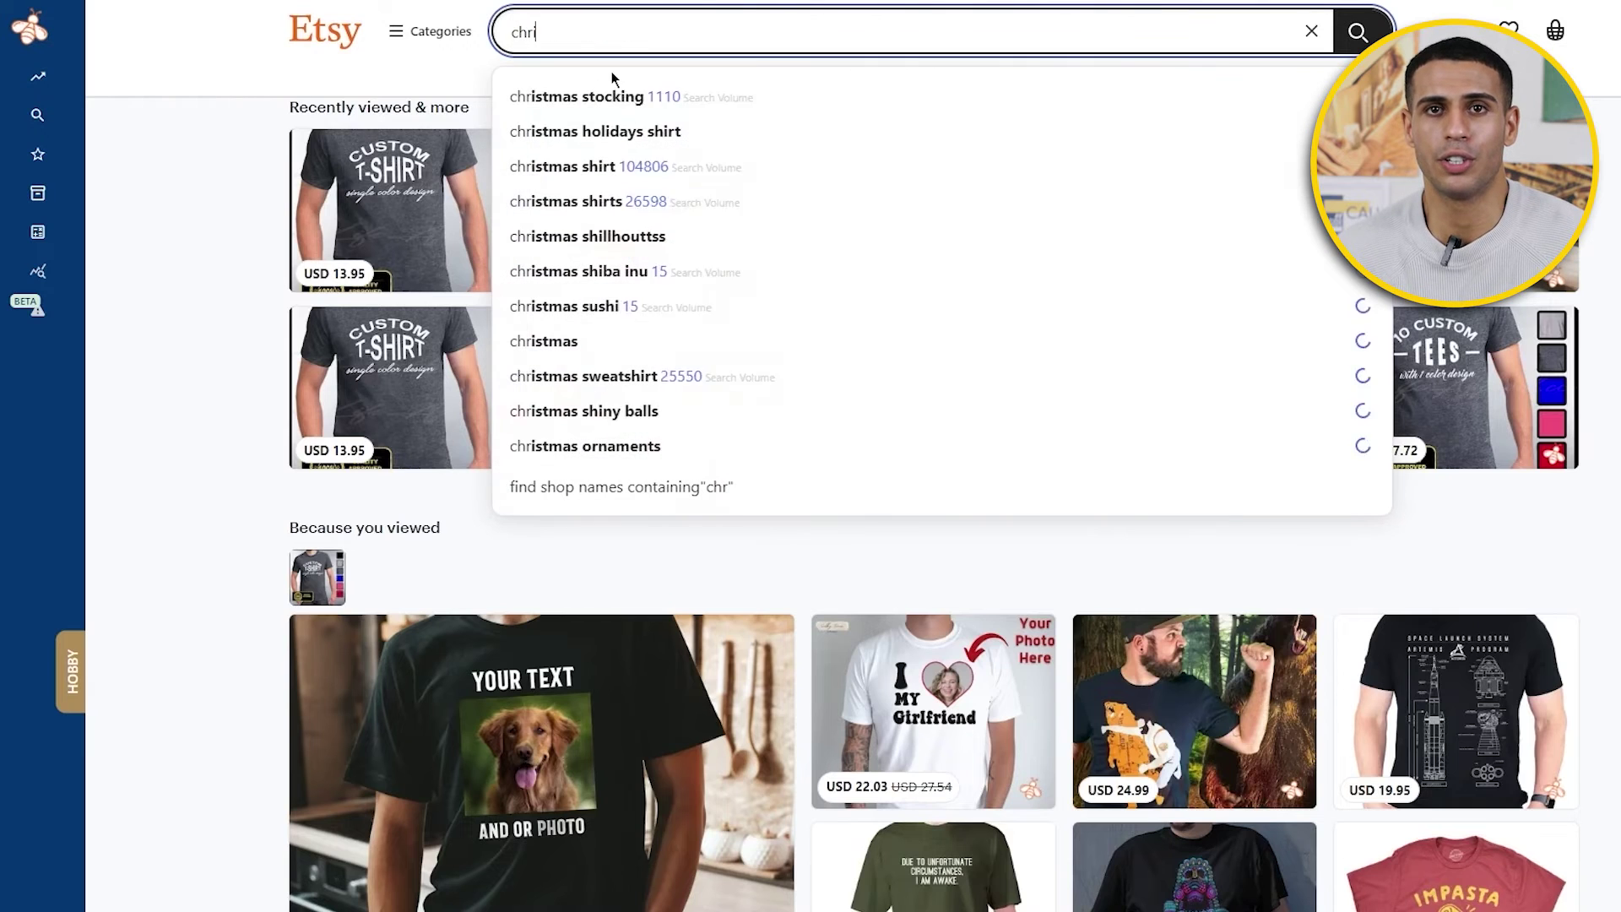
{"action": "type", "text": "istmas shirt"}
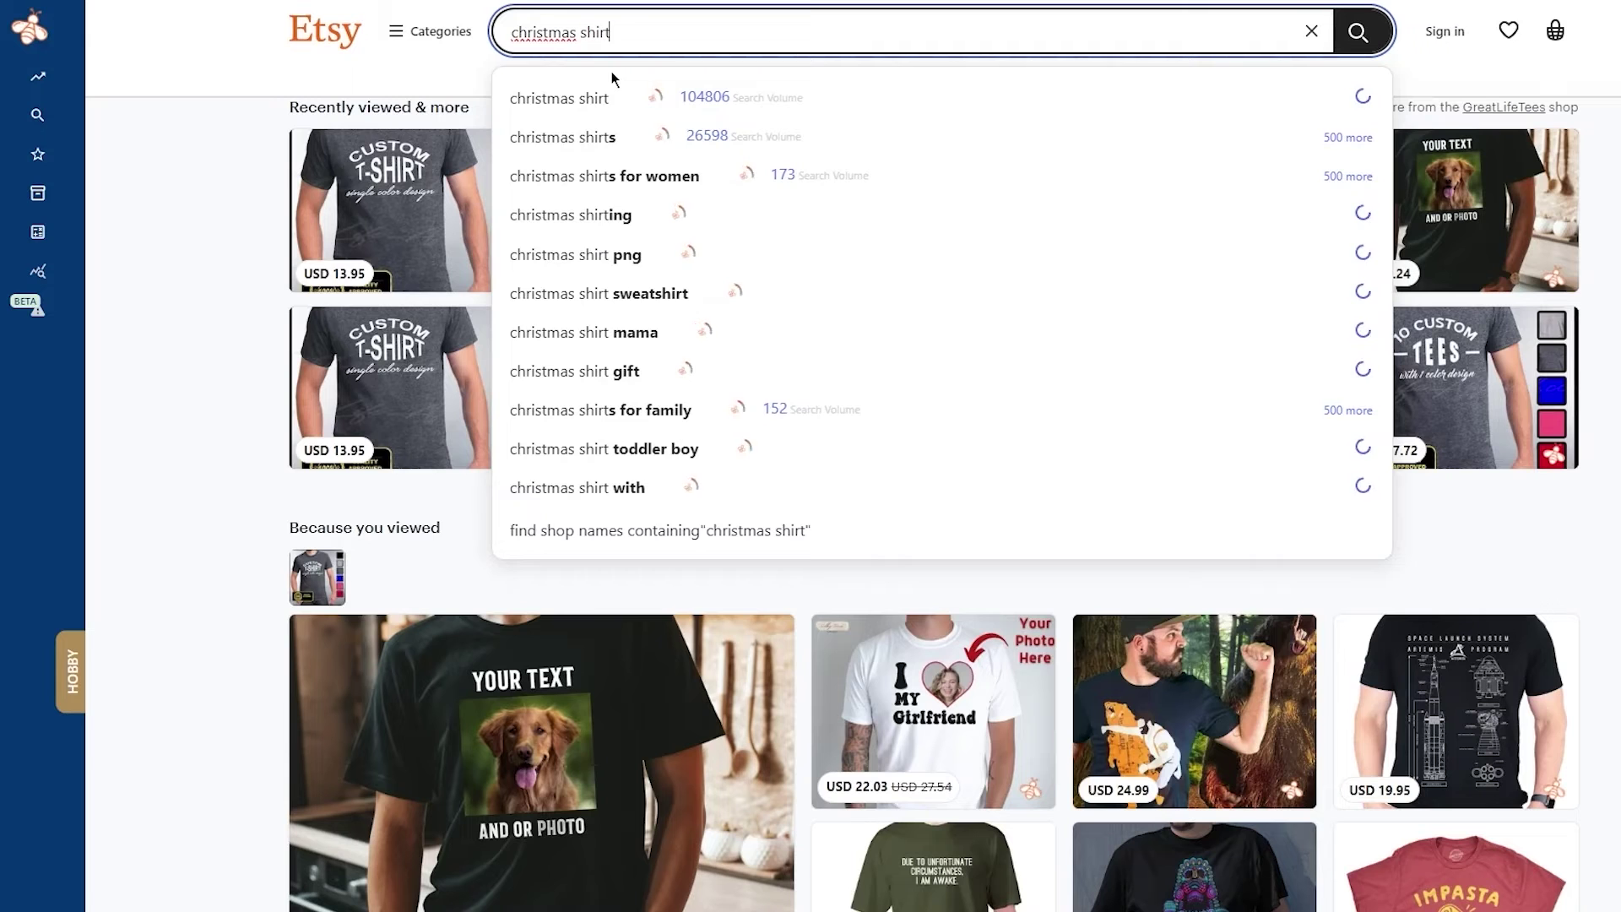
{"action": "key", "text": "Return"}
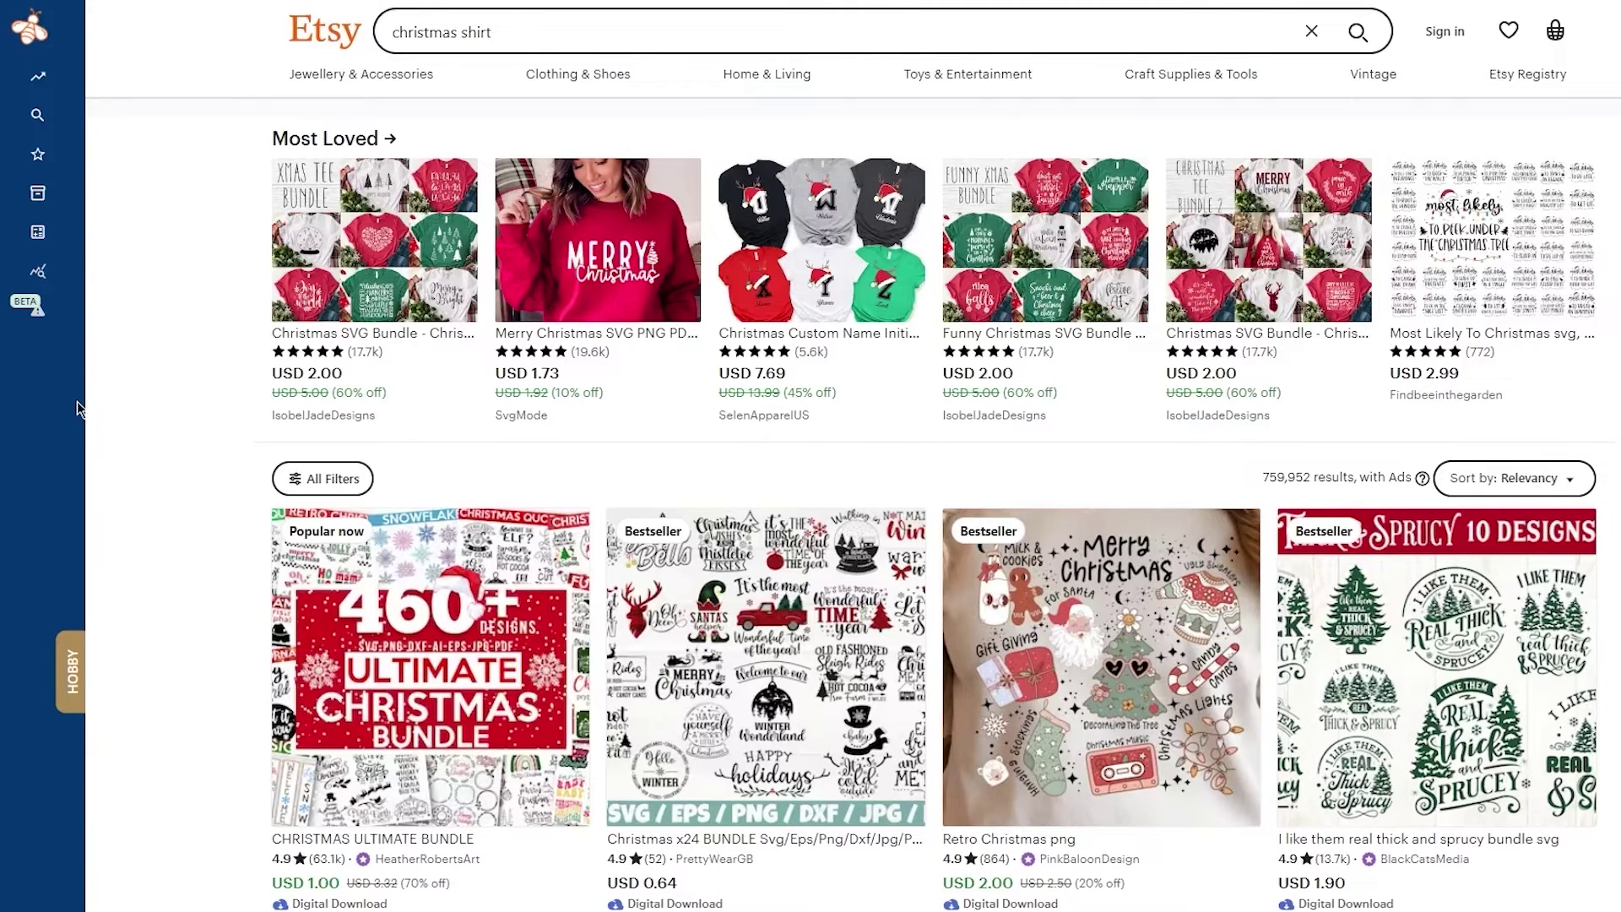
- Open EverBee's Product Analytics for the Etsy results and look through the listings' sales and revenue figures
{"action": "mouse_move", "coordinate": [57, 302]}
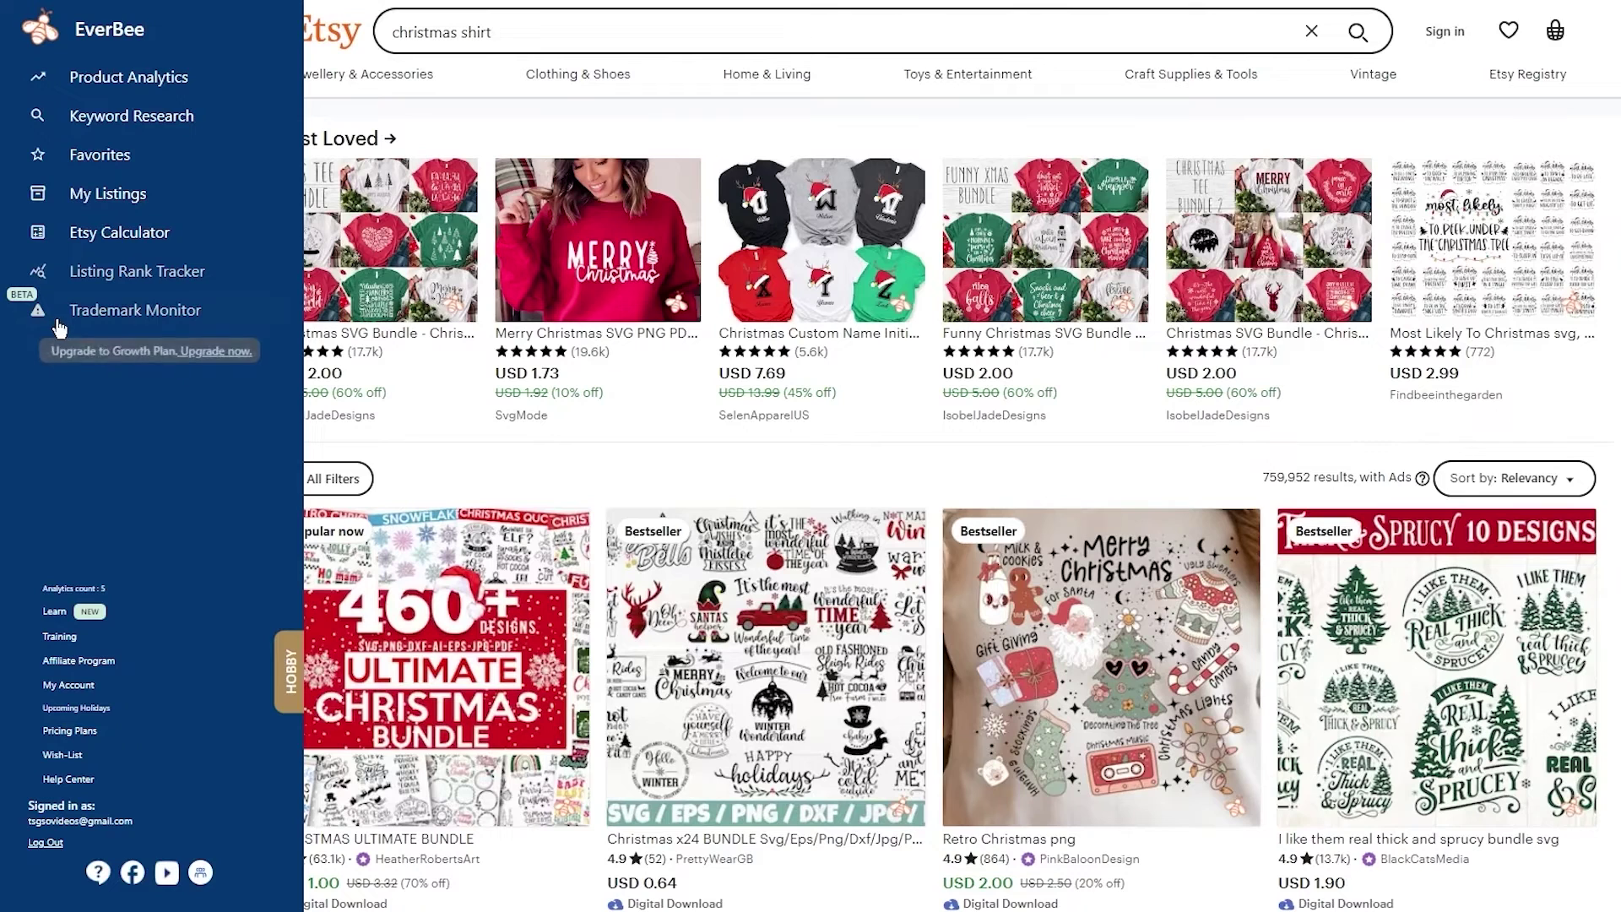
{"action": "left_click", "coordinate": [201, 85]}
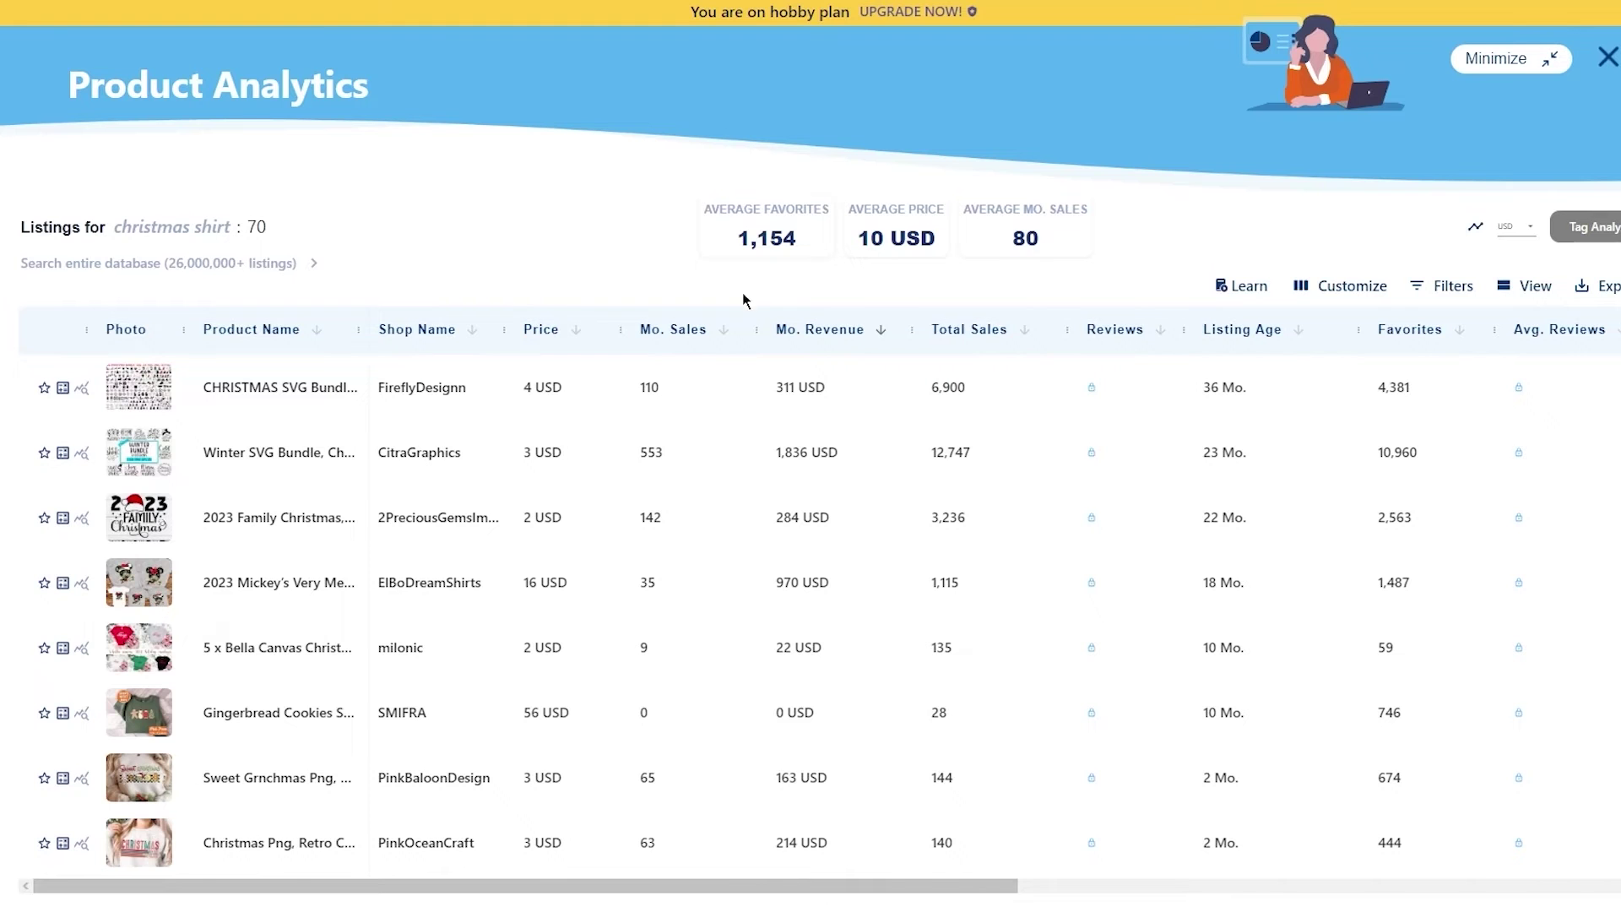
{"action": "scroll", "coordinate": [1050, 398], "scroll_direction": "down", "scroll_amount": 5}
{"action": "scroll", "coordinate": [1052, 399], "scroll_direction": "up", "scroll_amount": 5}
- View the listing details of the "Sweet Grnchmas Png" product and close them again
{"action": "left_click", "coordinate": [263, 781]}
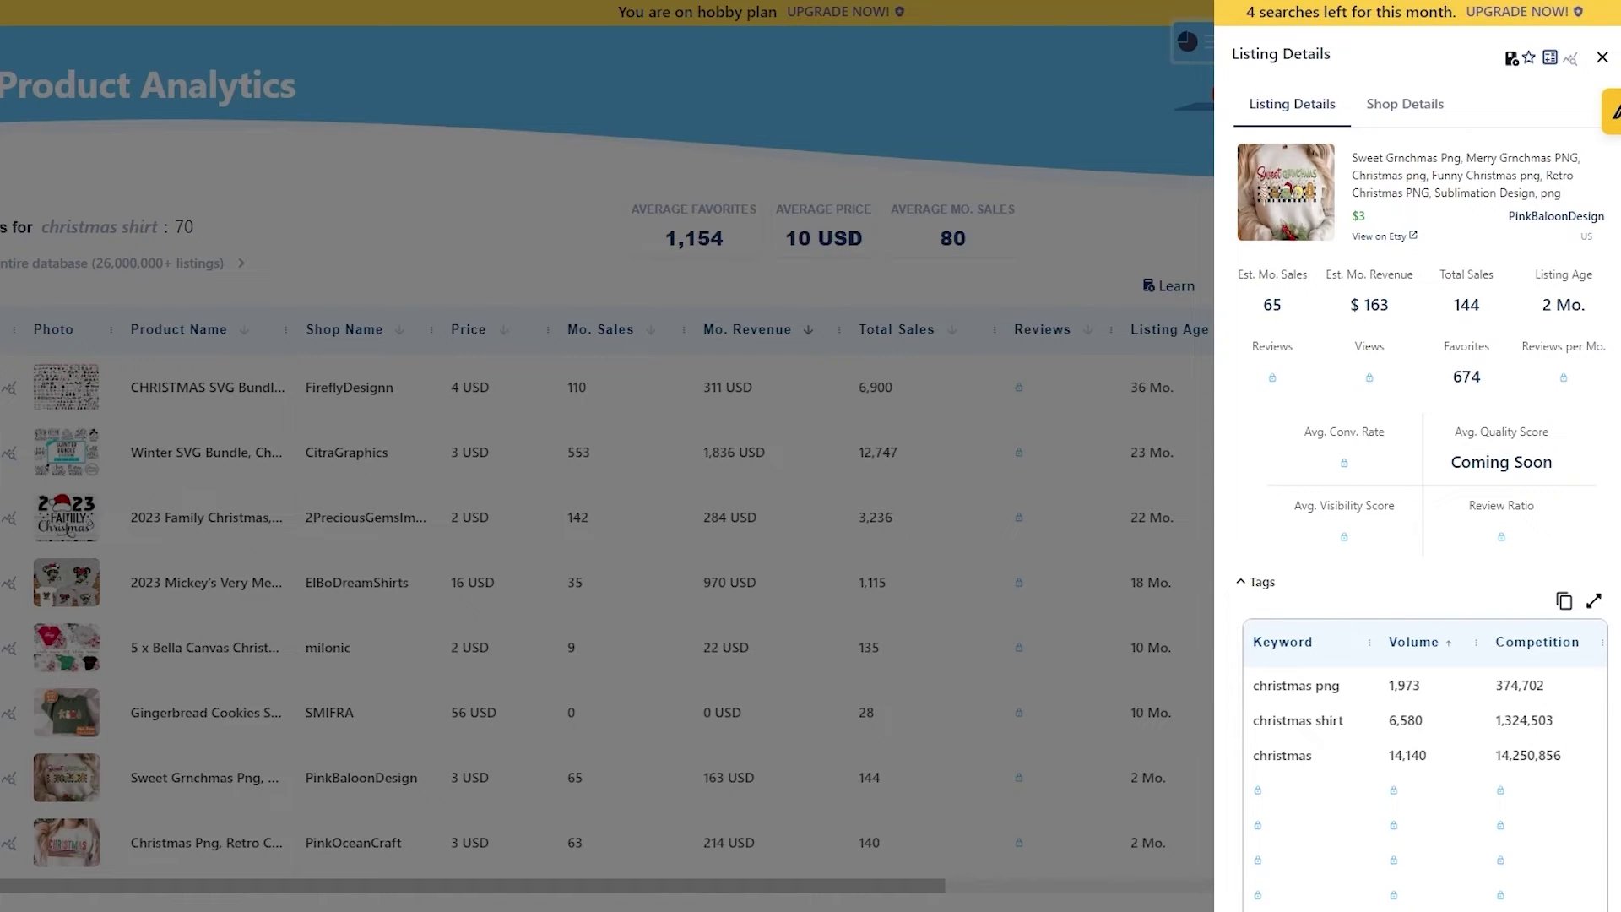
{"action": "left_click", "coordinate": [946, 368]}
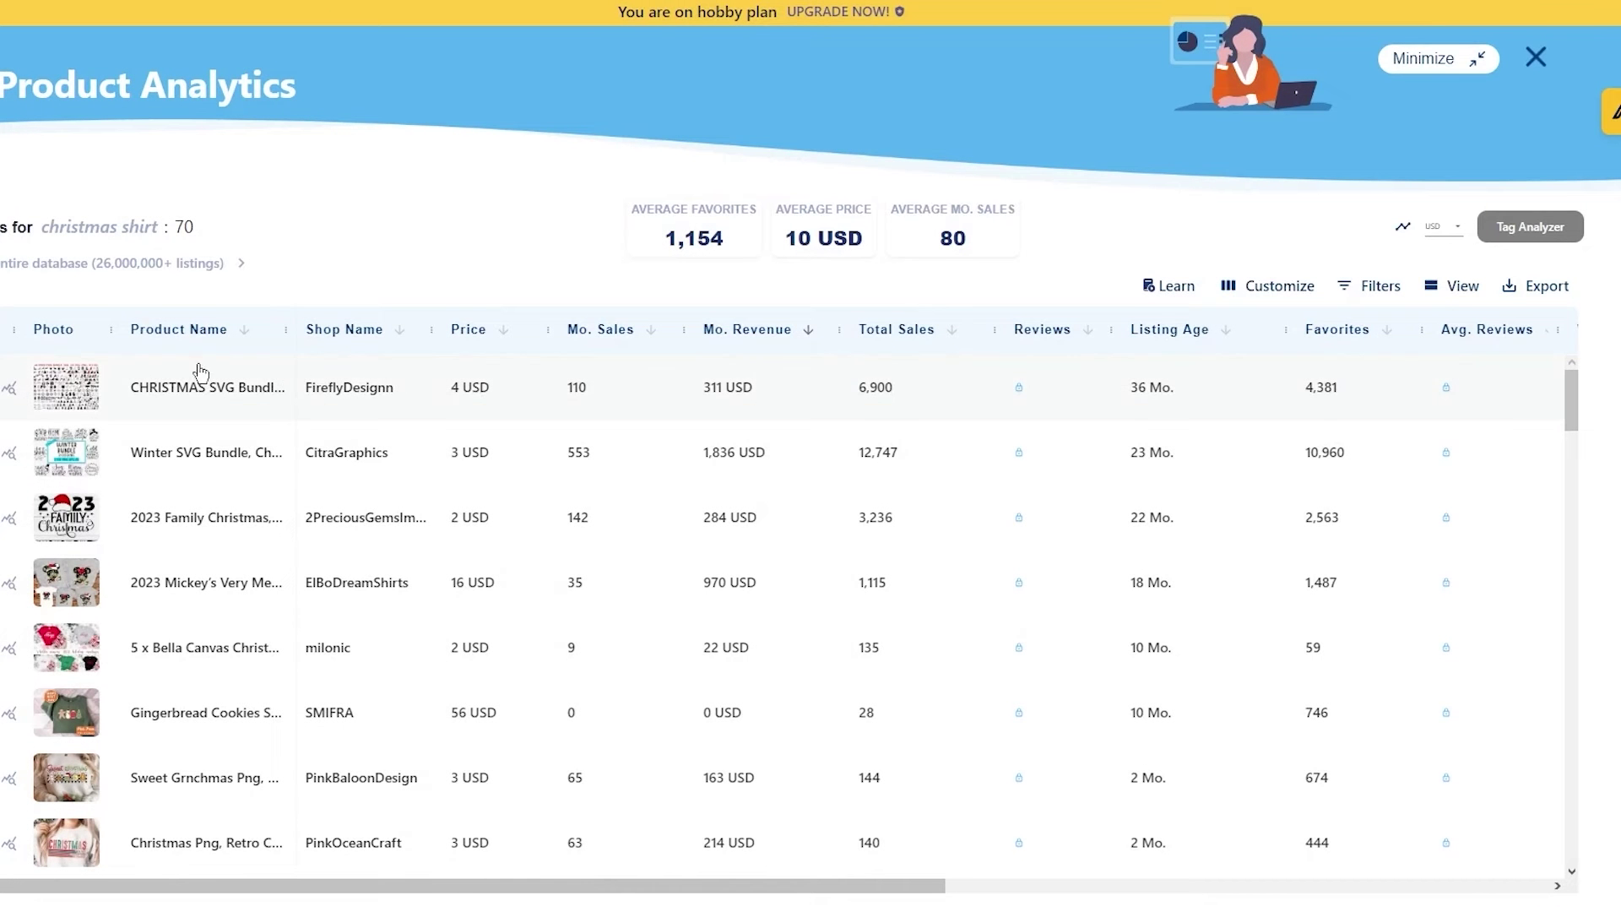
- Open EverBee's Keyword Research and search for the keyword "shirt"
{"action": "mouse_move", "coordinate": [133, 406]}
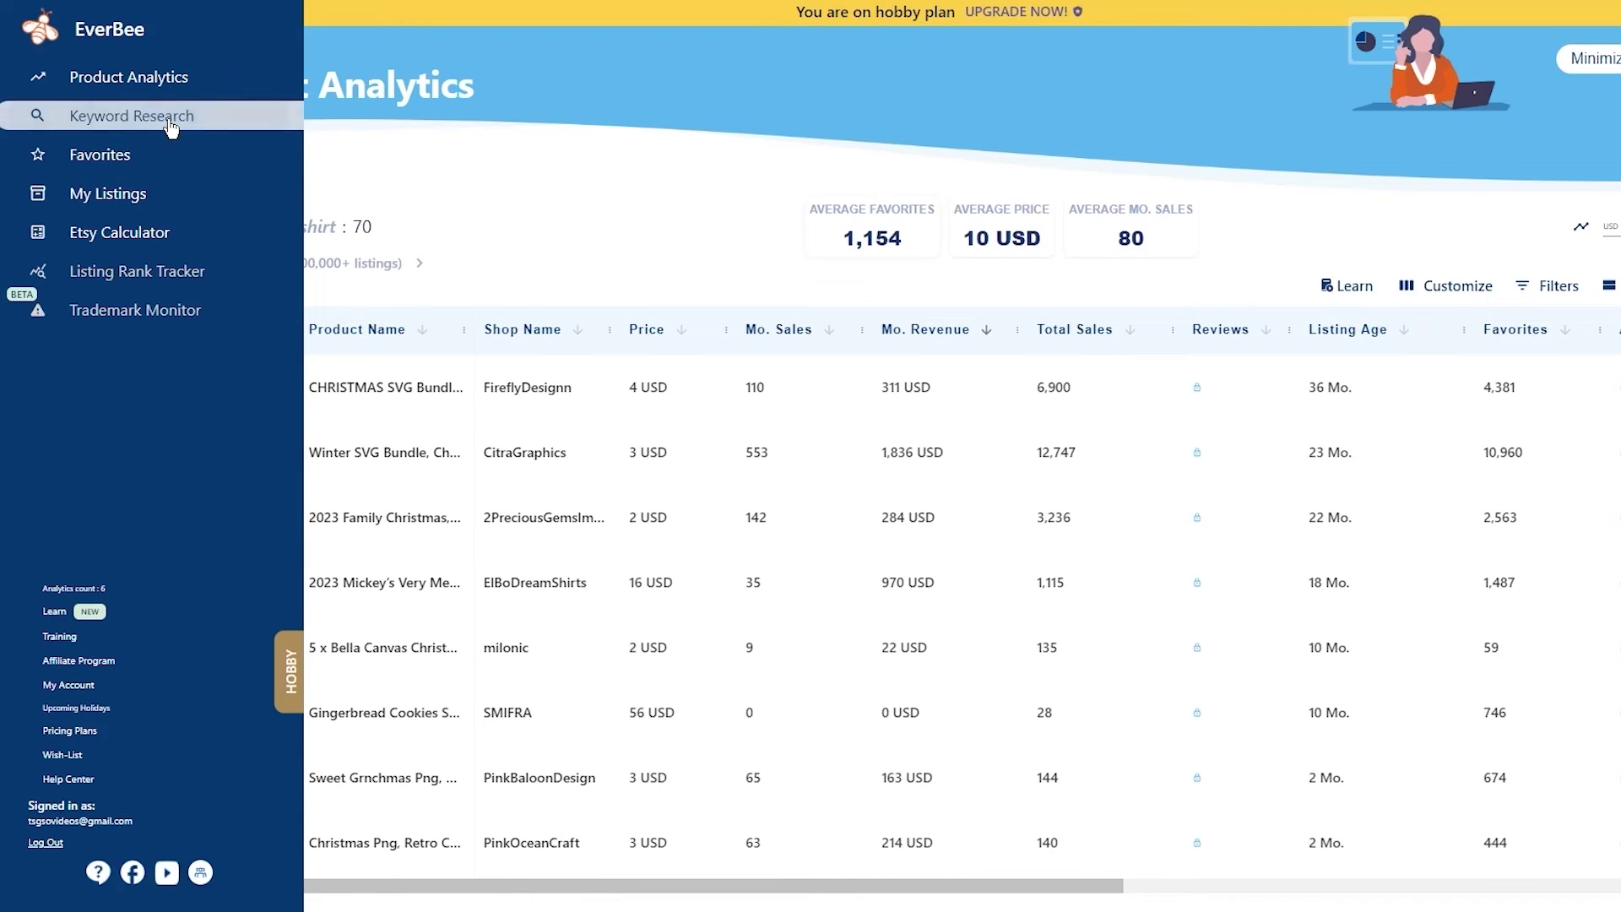
{"action": "left_click", "coordinate": [131, 116]}
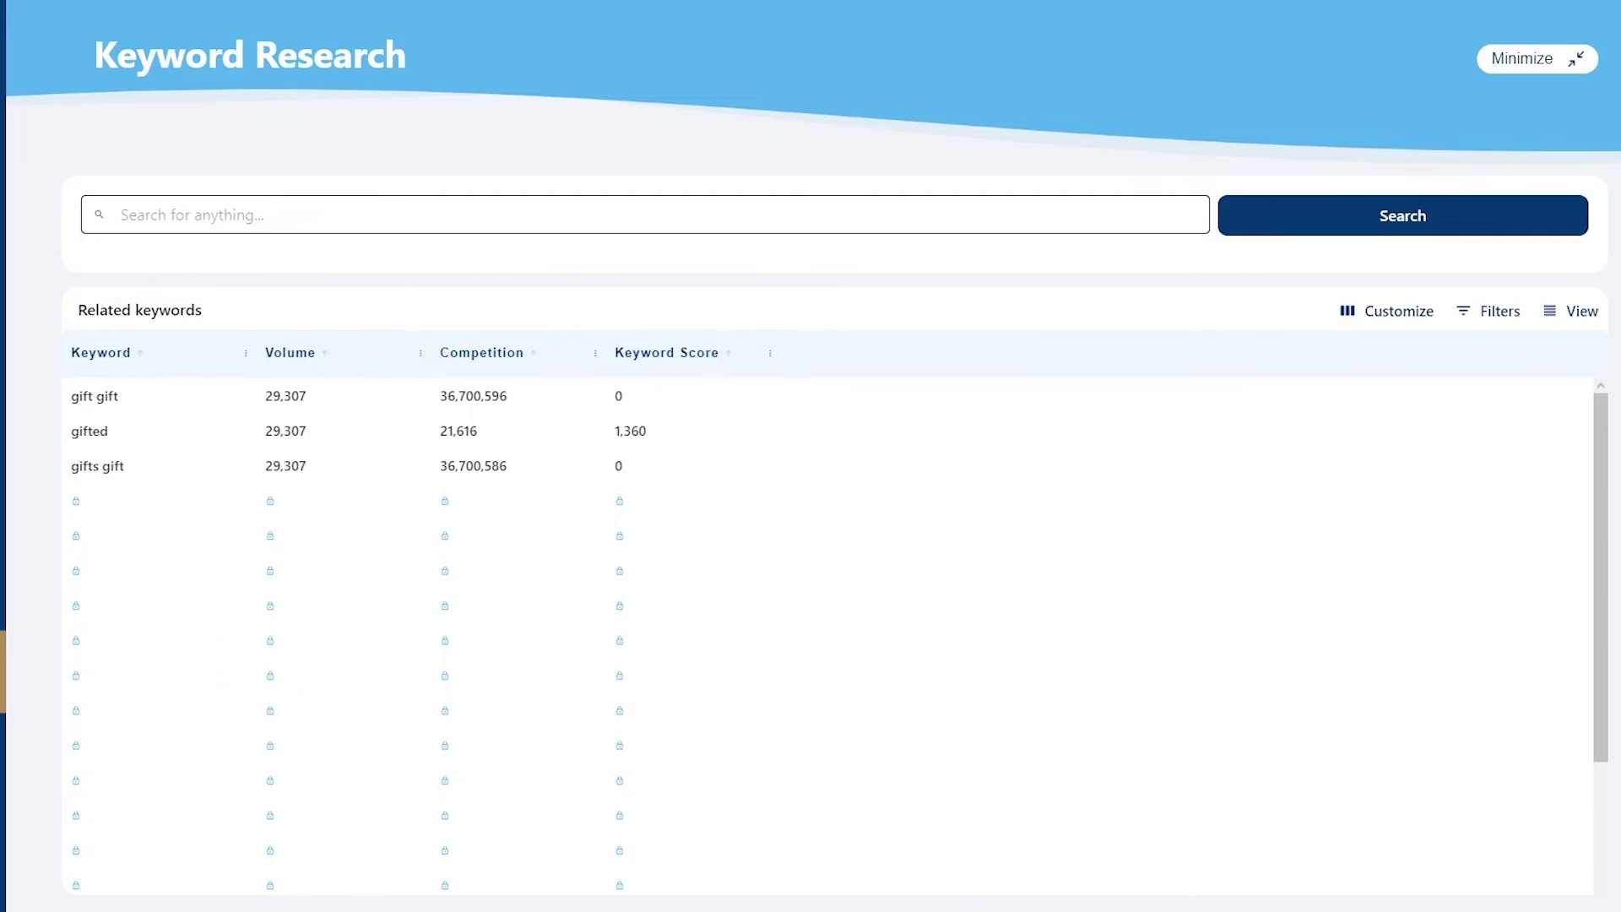
{"action": "left_click", "coordinate": [861, 223]}
{"action": "type", "text": "shirt"}
{"action": "key", "text": "Return"}
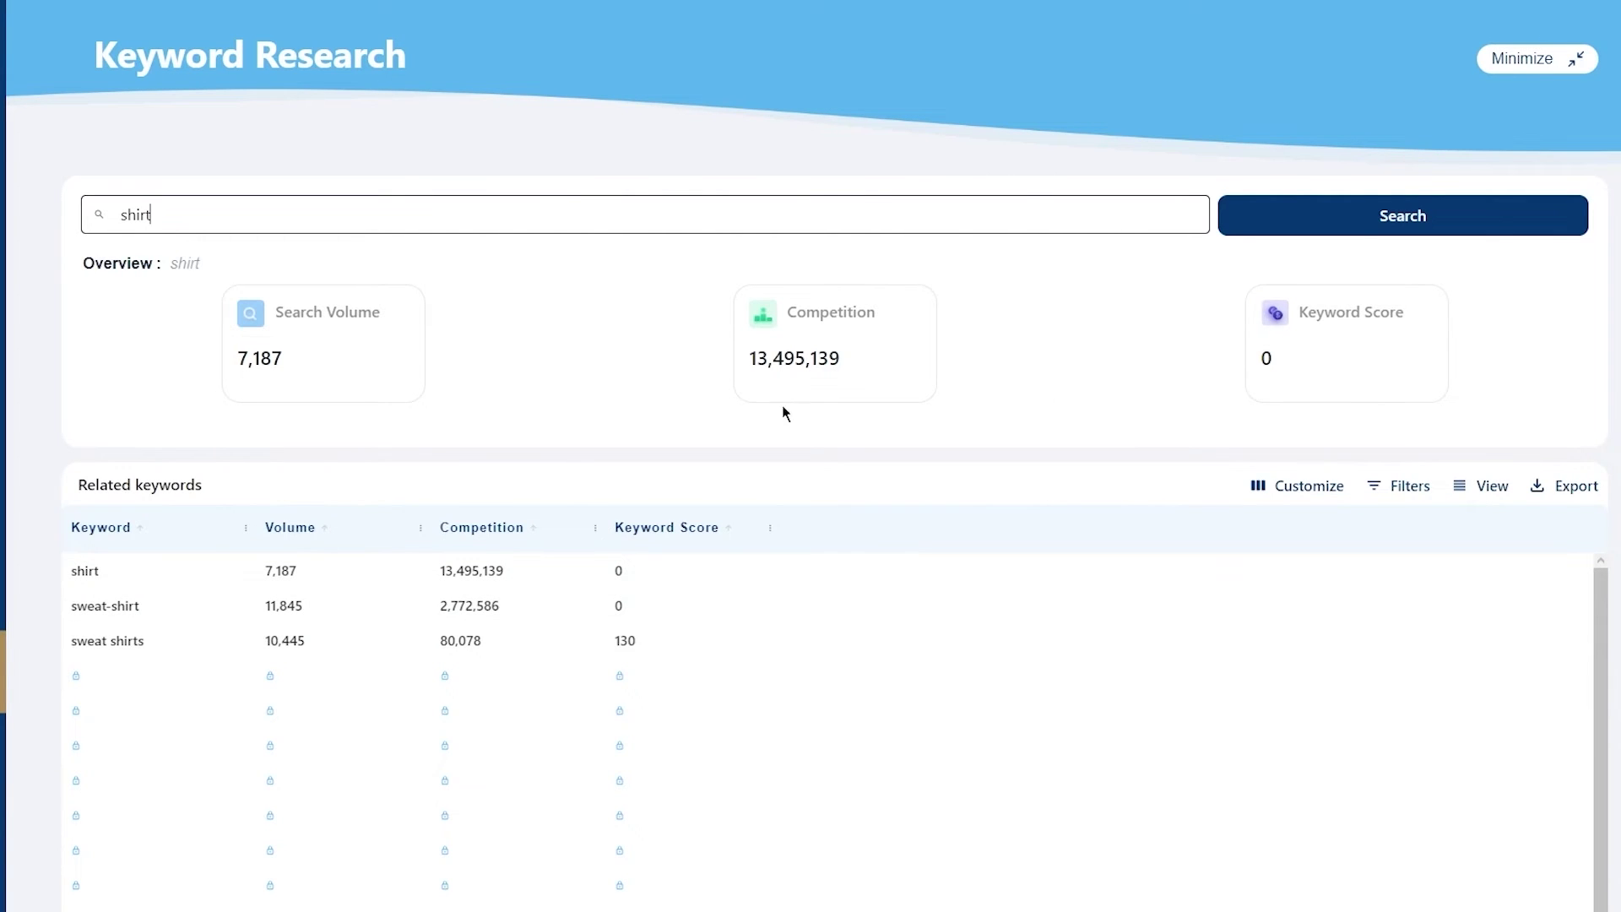
- View the column customization options of the related keywords table, close them and look through the keyword results
{"action": "left_click", "coordinate": [1305, 491]}
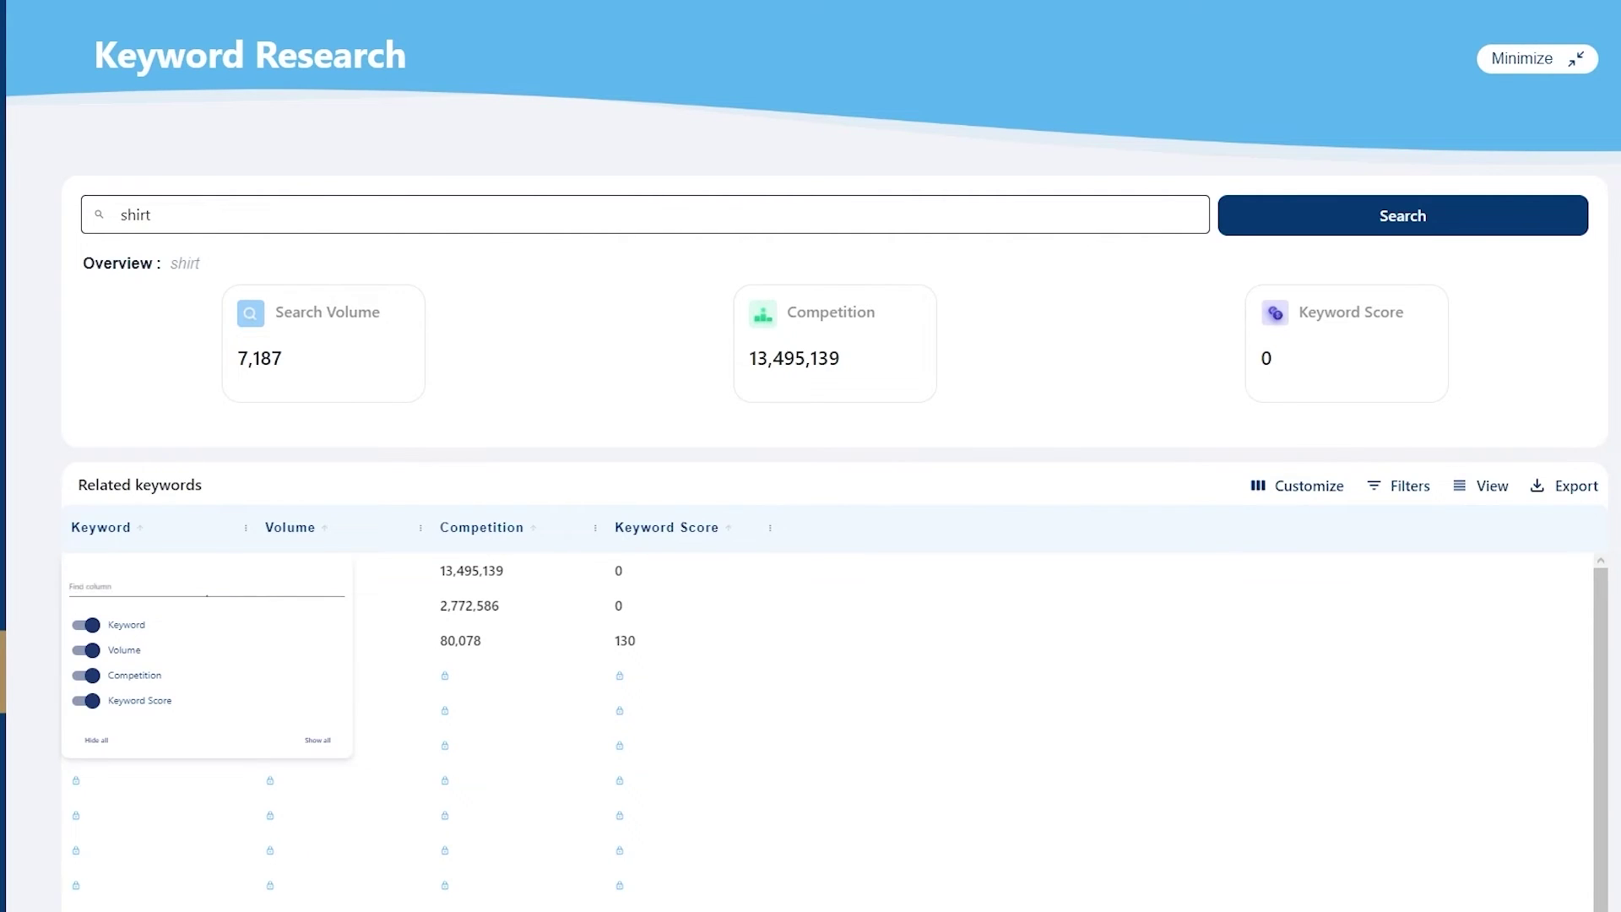
{"action": "key", "text": "Escape"}
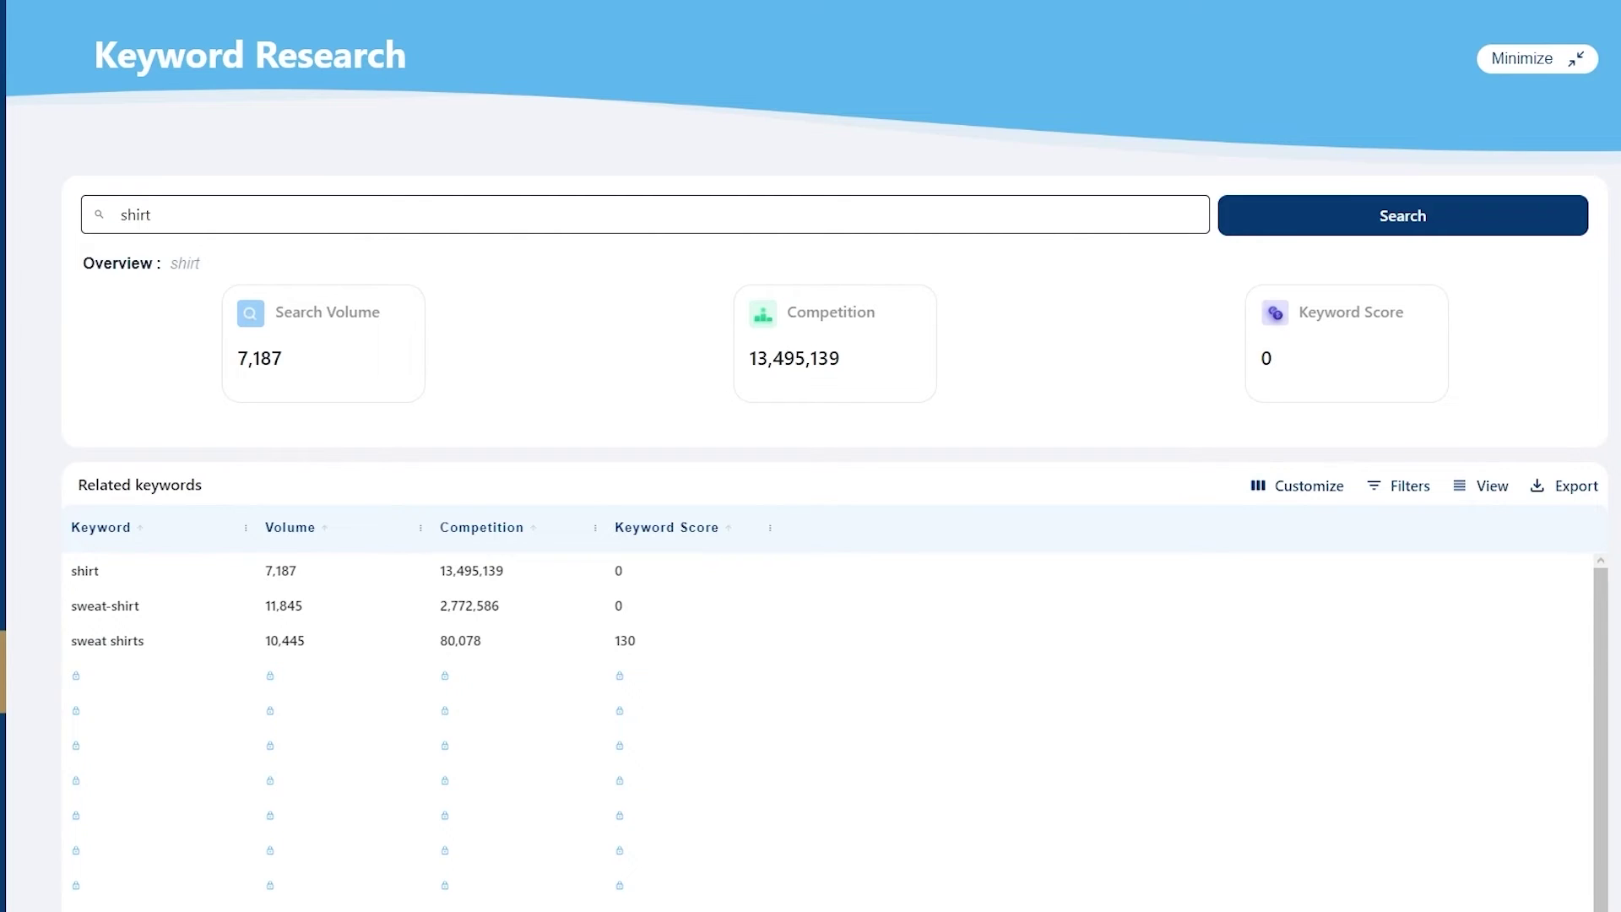
{"action": "scroll", "coordinate": [1038, 662], "scroll_direction": "down", "scroll_amount": 5}
{"action": "scroll", "coordinate": [1039, 662], "scroll_direction": "up", "scroll_amount": 5}
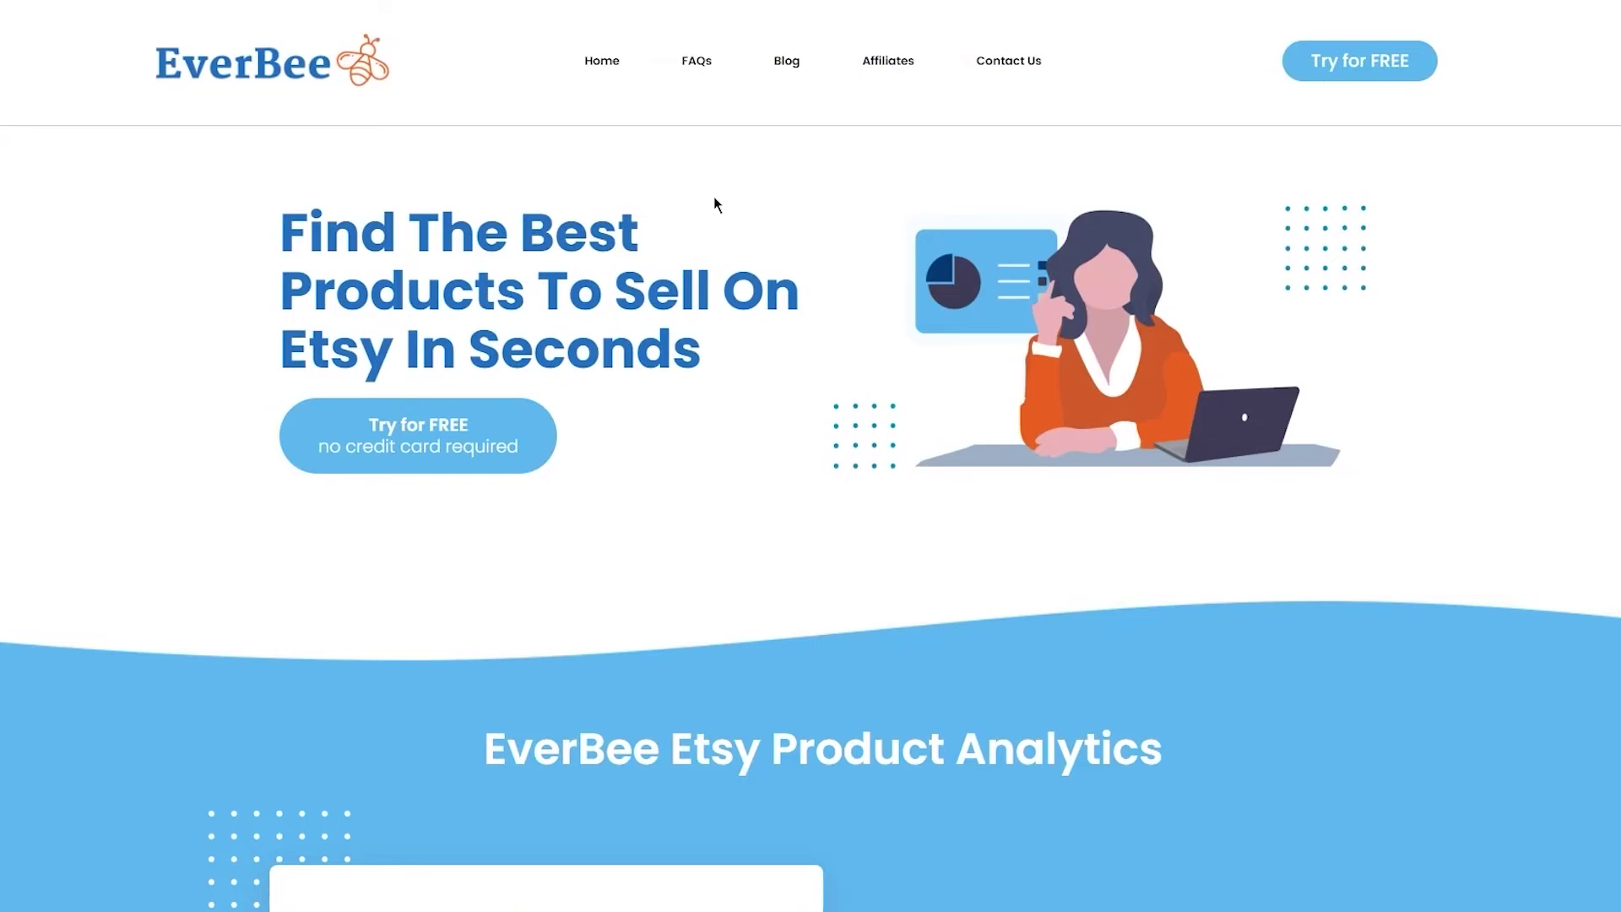
- Review EverBee's website features and compare Sale Samurai's monthly and yearly pricing with EverBee's Hobby, Pro and Growth plans
{"action": "scroll", "coordinate": [714, 205], "scroll_direction": "down", "scroll_amount": 20}
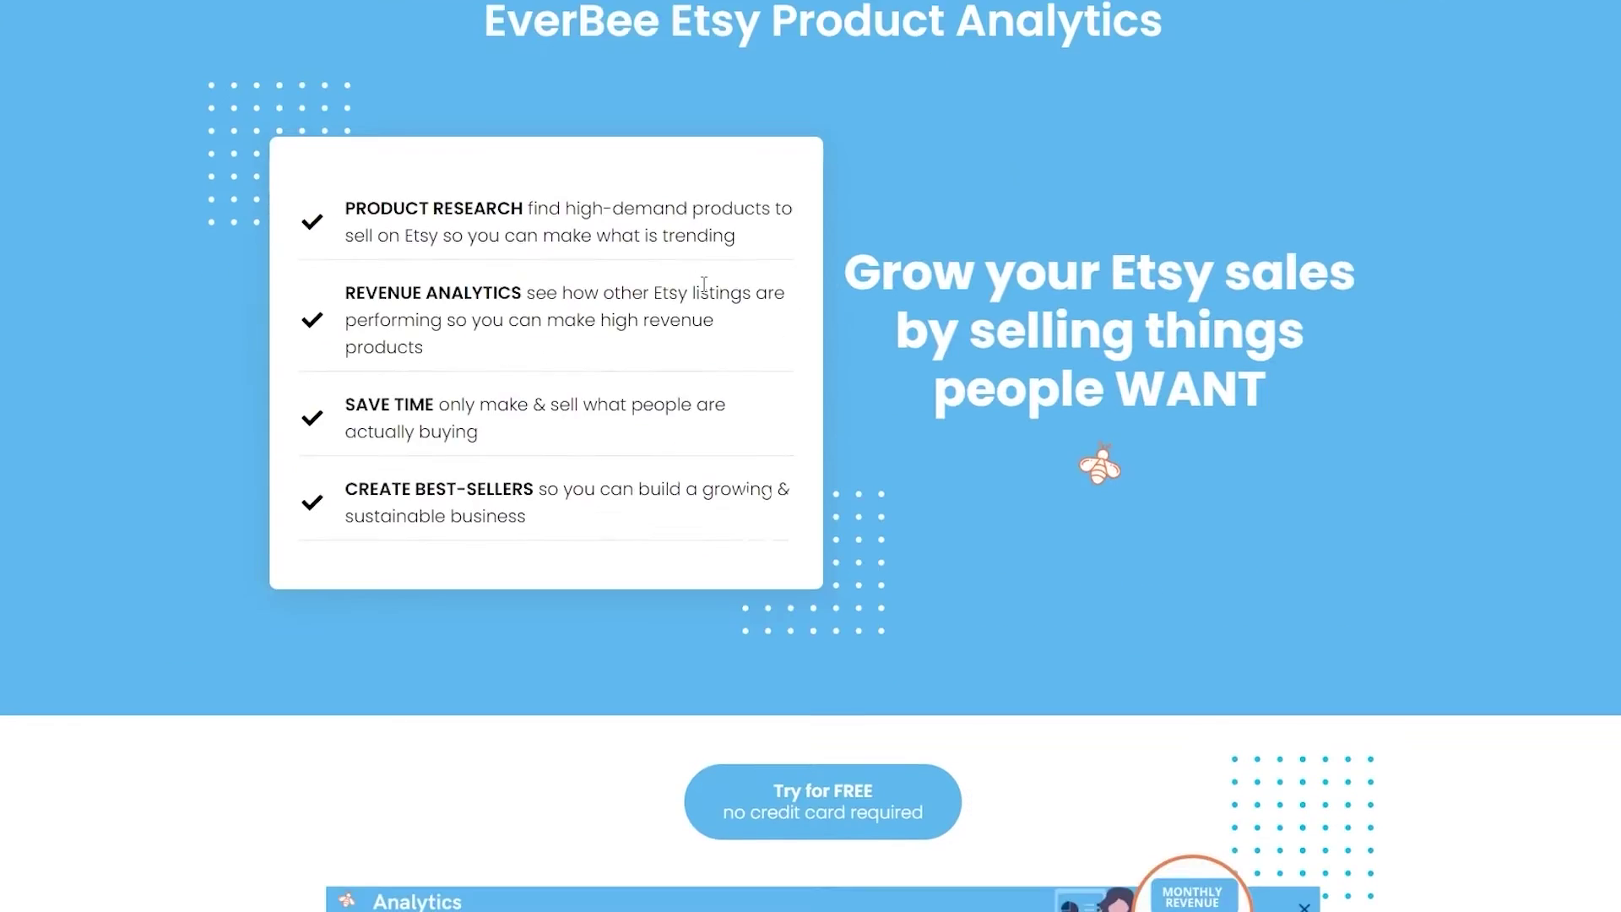
{"action": "scroll", "coordinate": [708, 293], "scroll_direction": "up", "scroll_amount": 1}
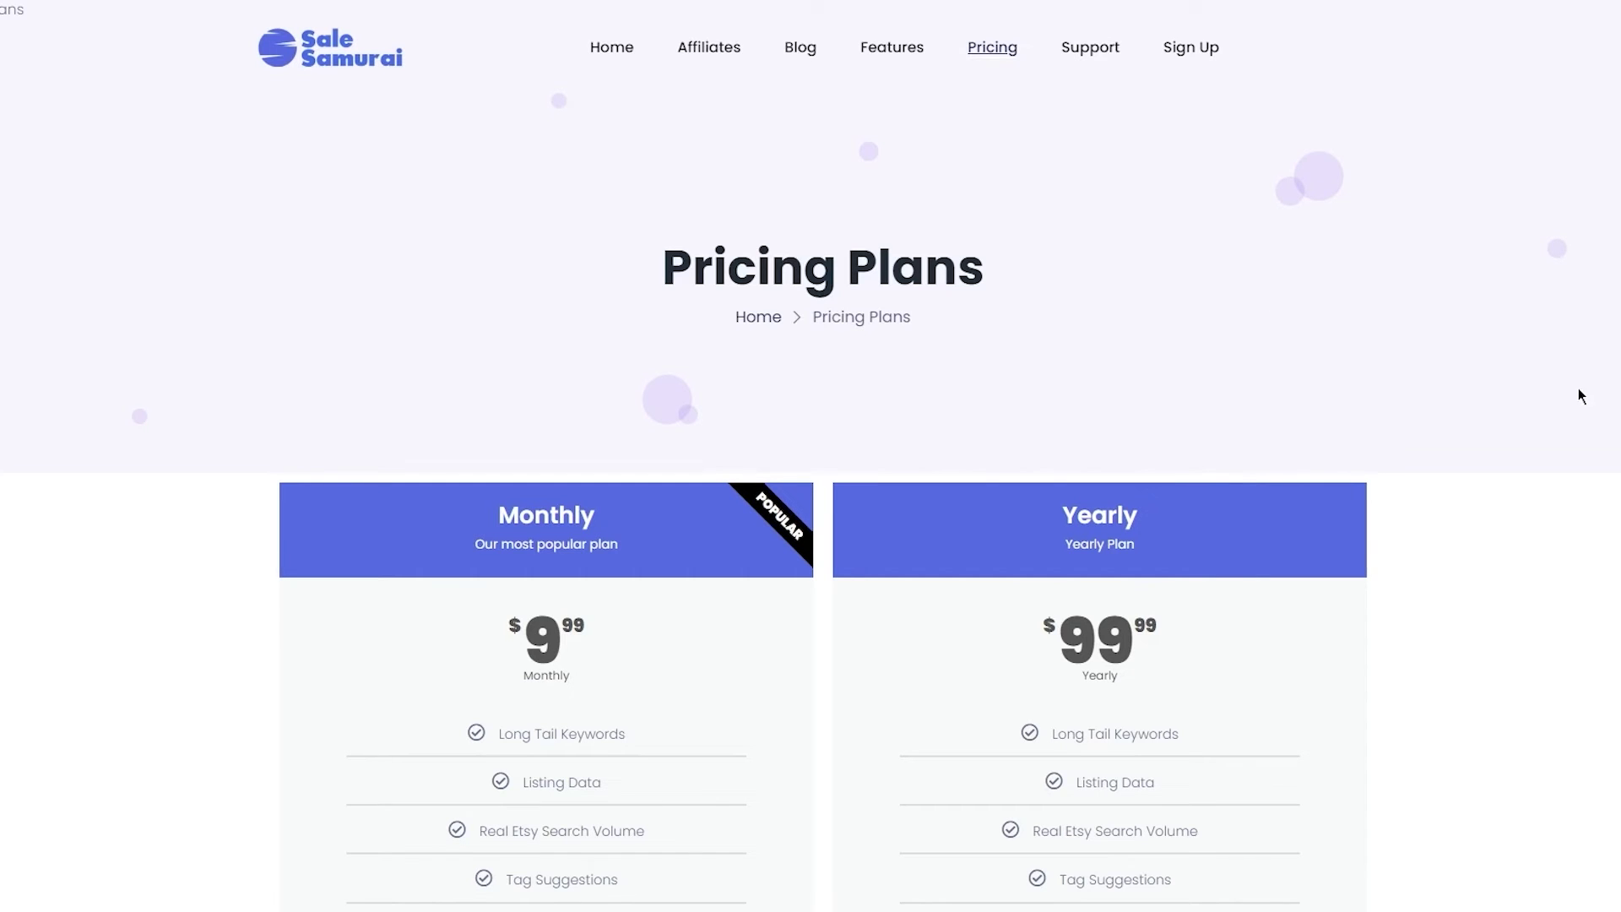
{"action": "scroll", "coordinate": [1540, 388], "scroll_direction": "down", "scroll_amount": 2}
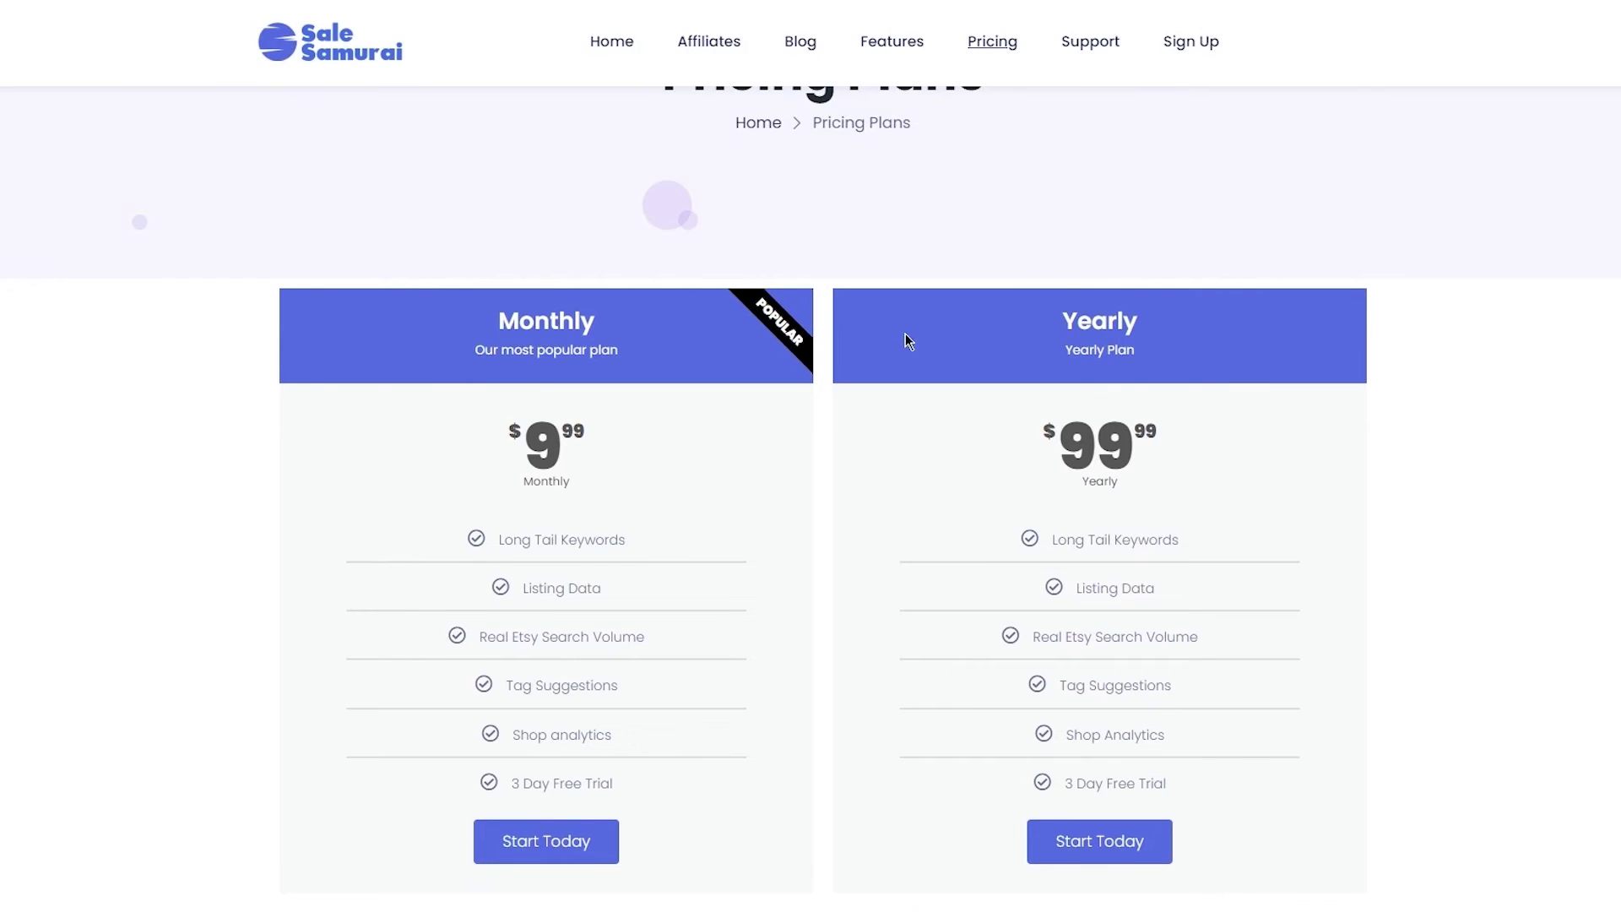
{"action": "scroll", "coordinate": [941, 355], "scroll_direction": "down", "scroll_amount": 1}
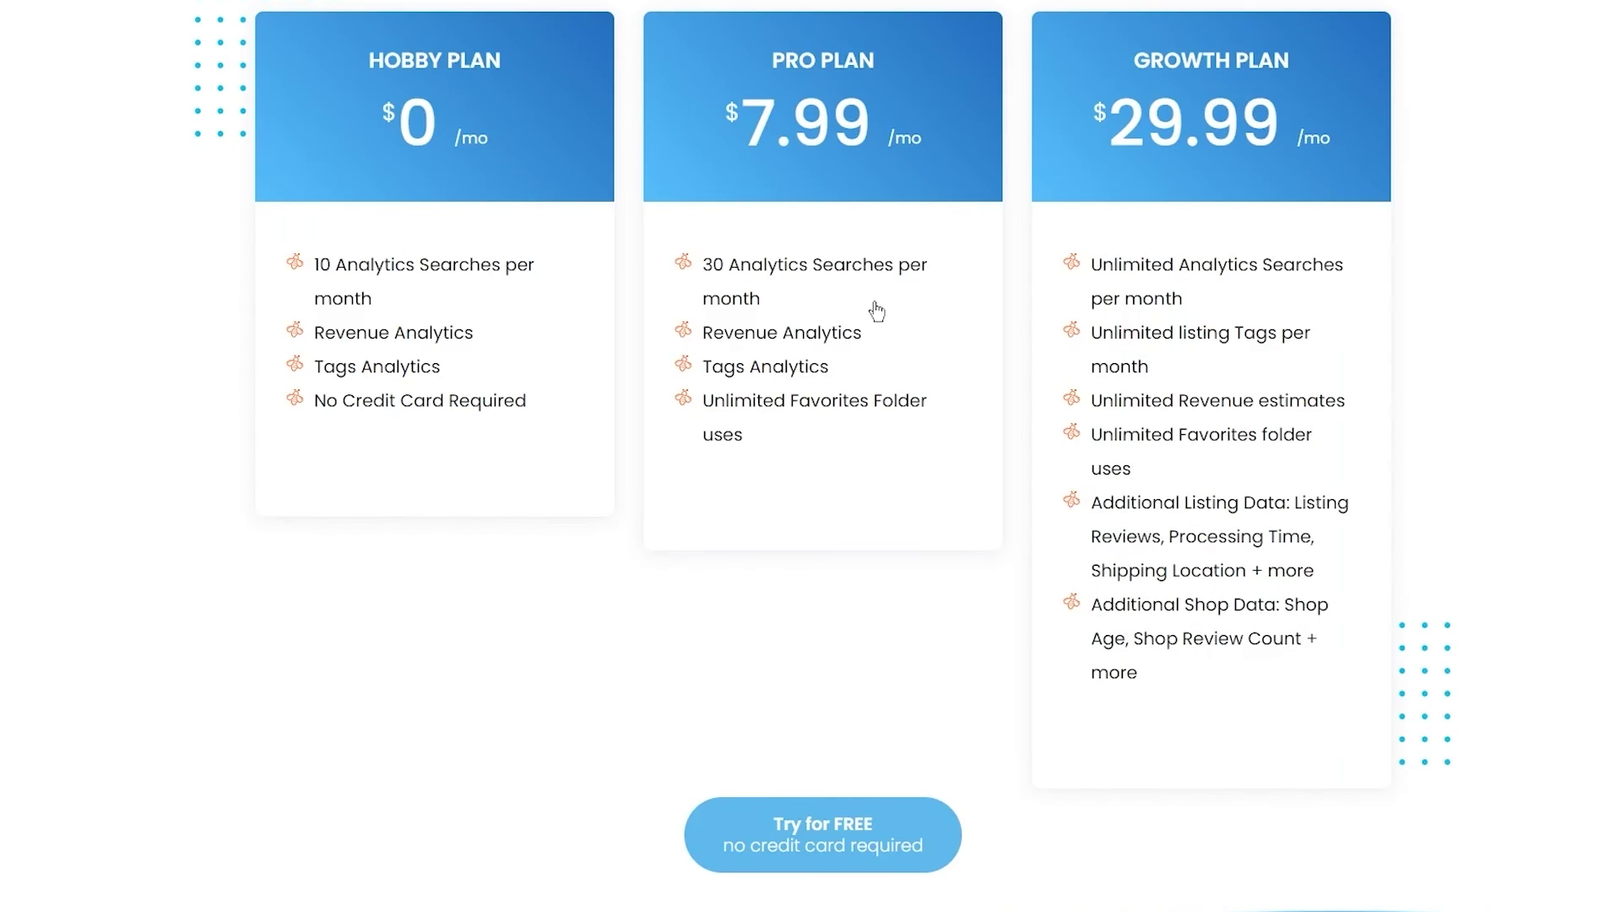
{"action": "scroll", "coordinate": [877, 312], "scroll_direction": "up", "scroll_amount": 1}
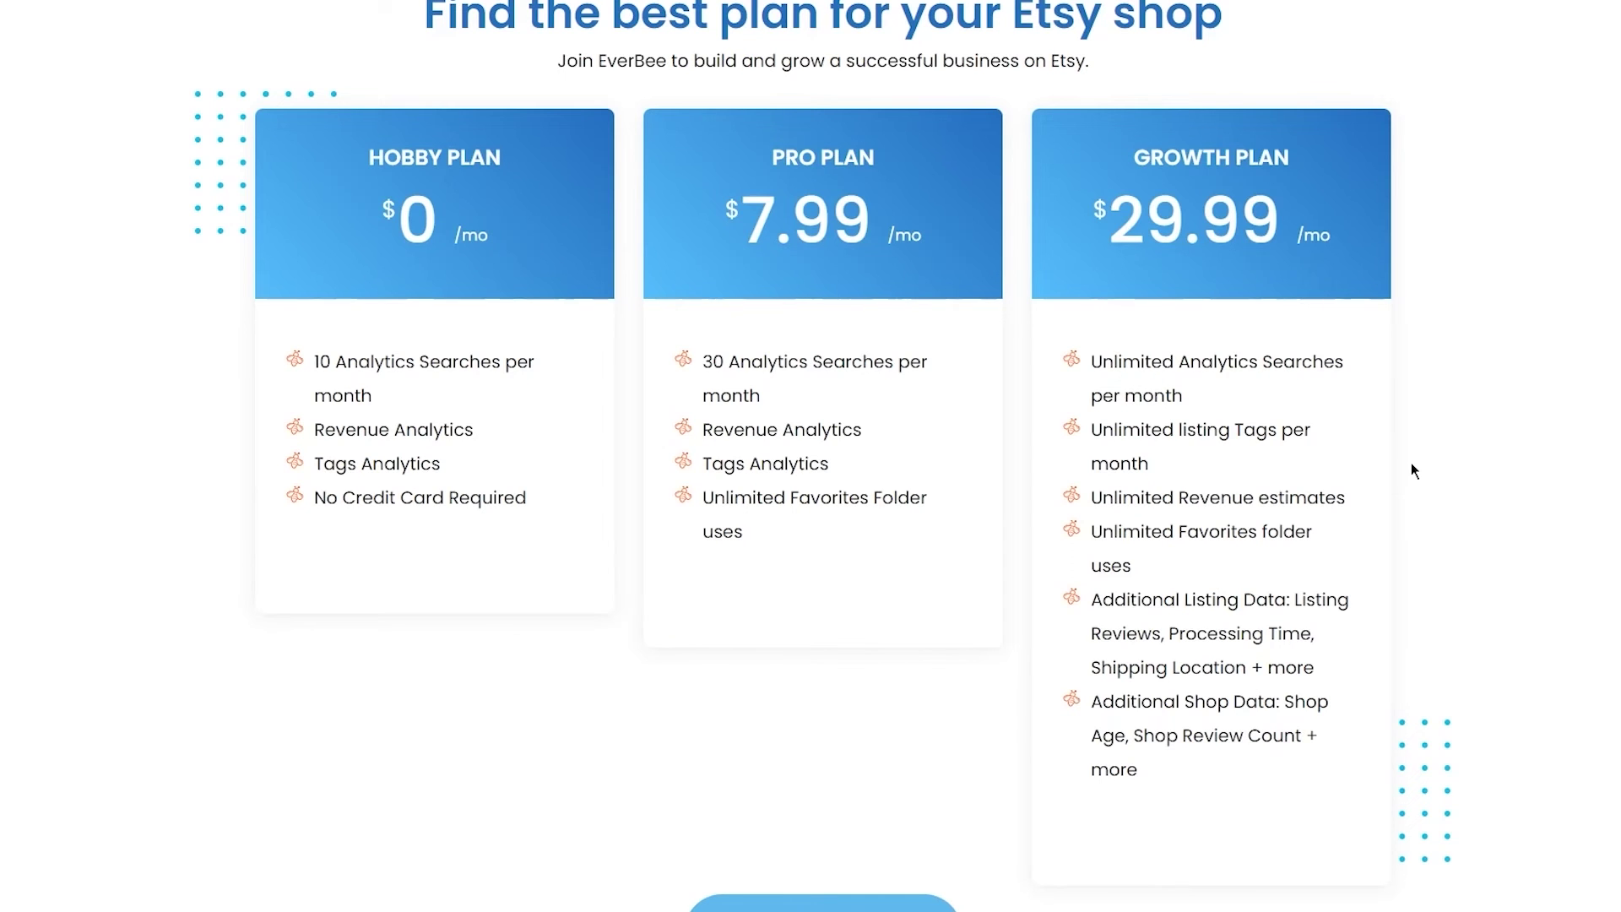
{"action": "scroll", "coordinate": [1425, 423], "scroll_direction": "down", "scroll_amount": 1}
{"action": "scroll", "coordinate": [1425, 424], "scroll_direction": "up", "scroll_amount": 1}
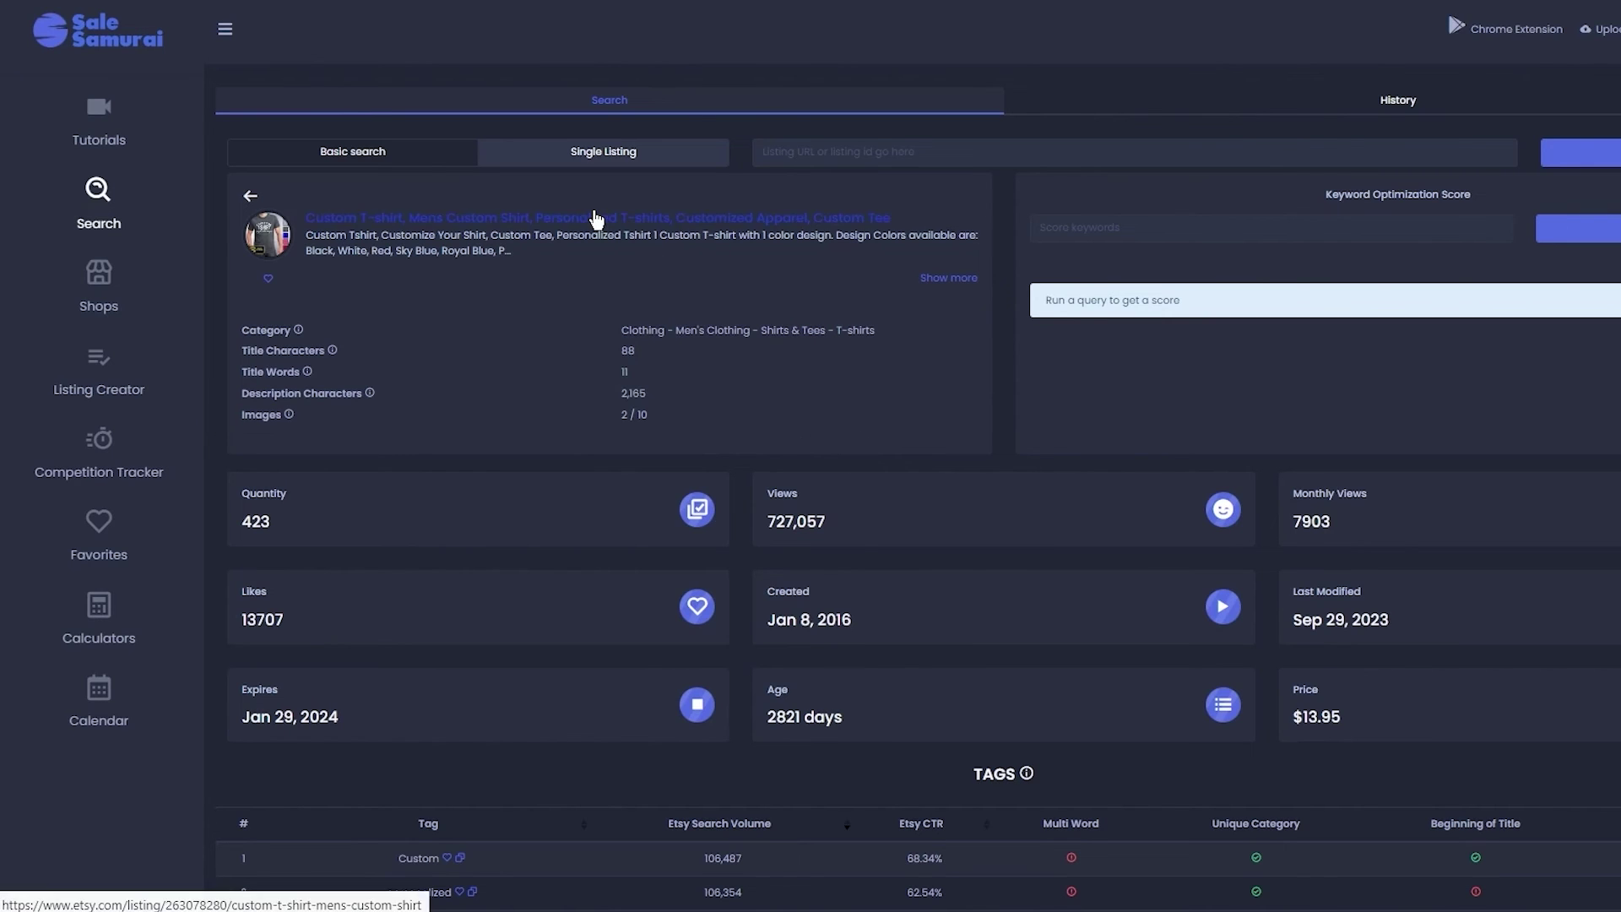
- Switch to Sale Samurai's Single Listing results and review the custom T-shirt listing's tags, images and statistics again
{"action": "scroll", "coordinate": [600, 296], "scroll_direction": "down", "scroll_amount": 7}
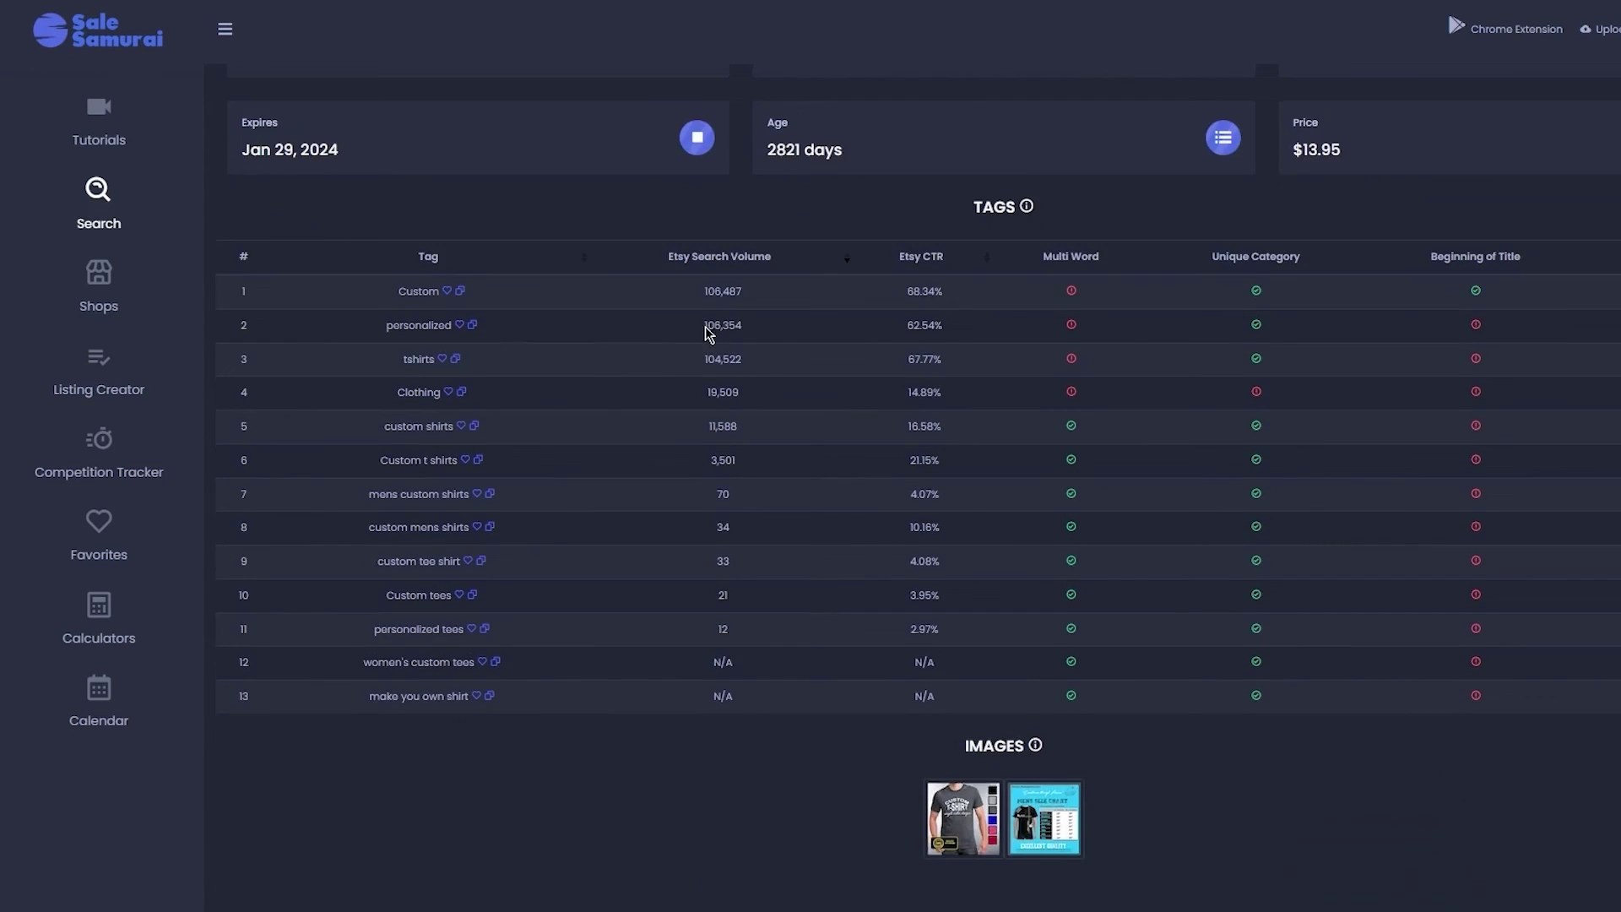
{"action": "scroll", "coordinate": [726, 329], "scroll_direction": "up", "scroll_amount": 7}
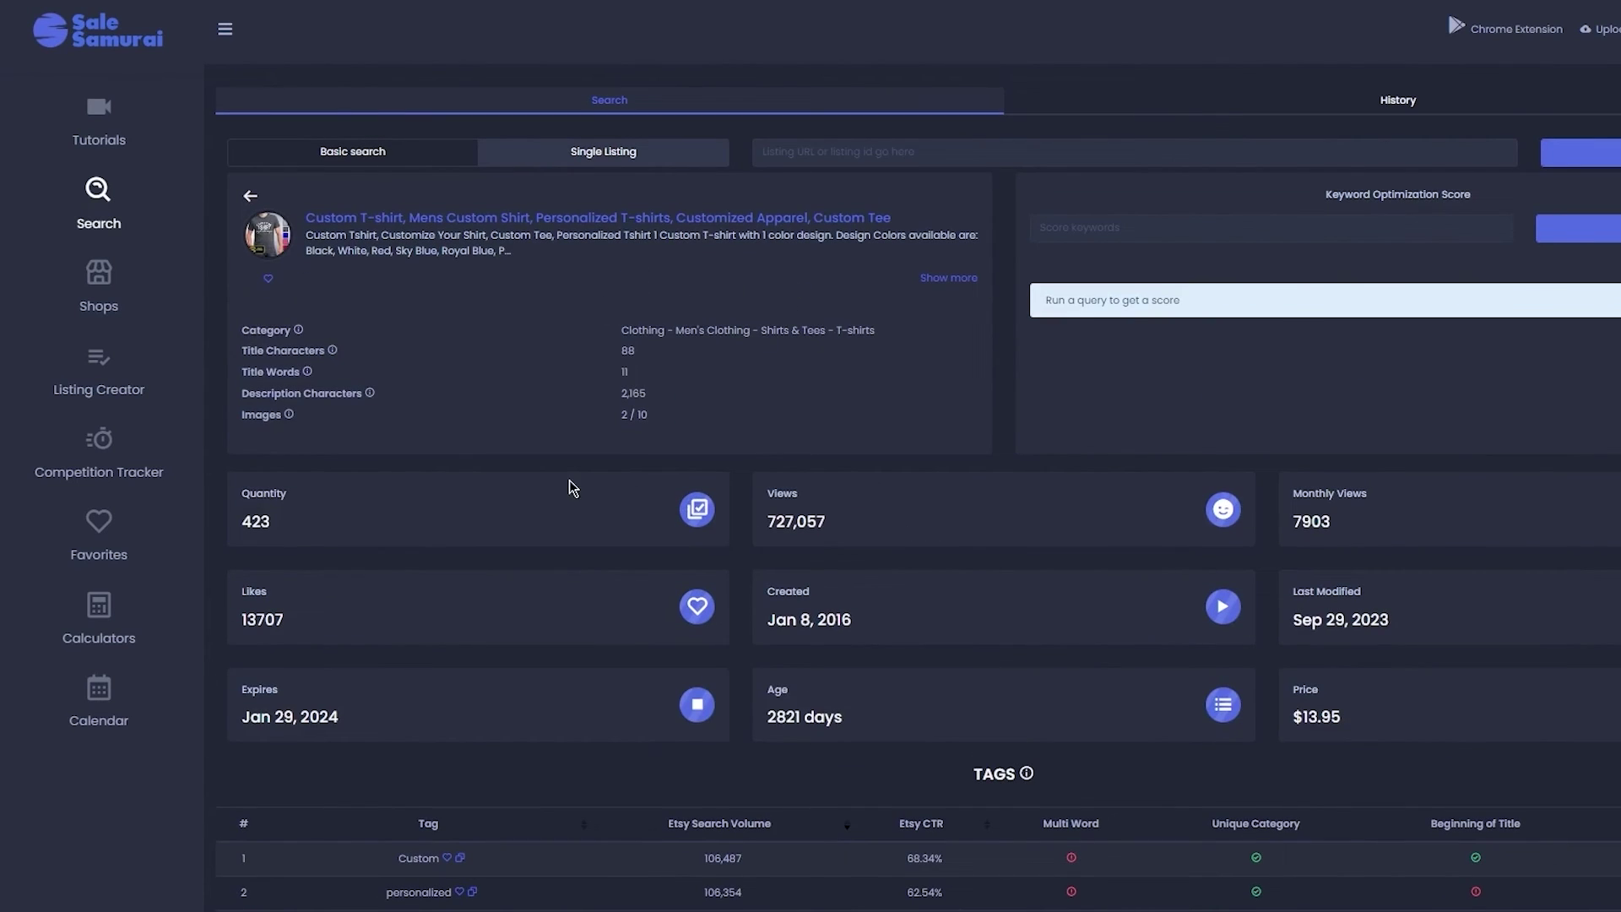